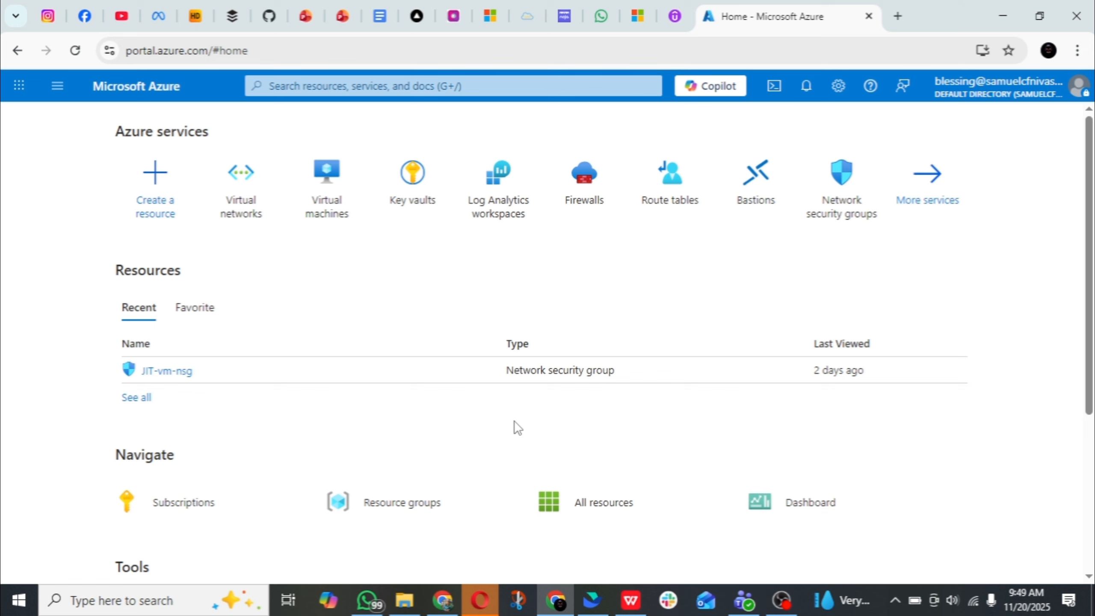
Switch to the Udemy tab, look through the Azure Security course overview, and return to the Azure portal
{"action": "left_click", "coordinate": [675, 16]}
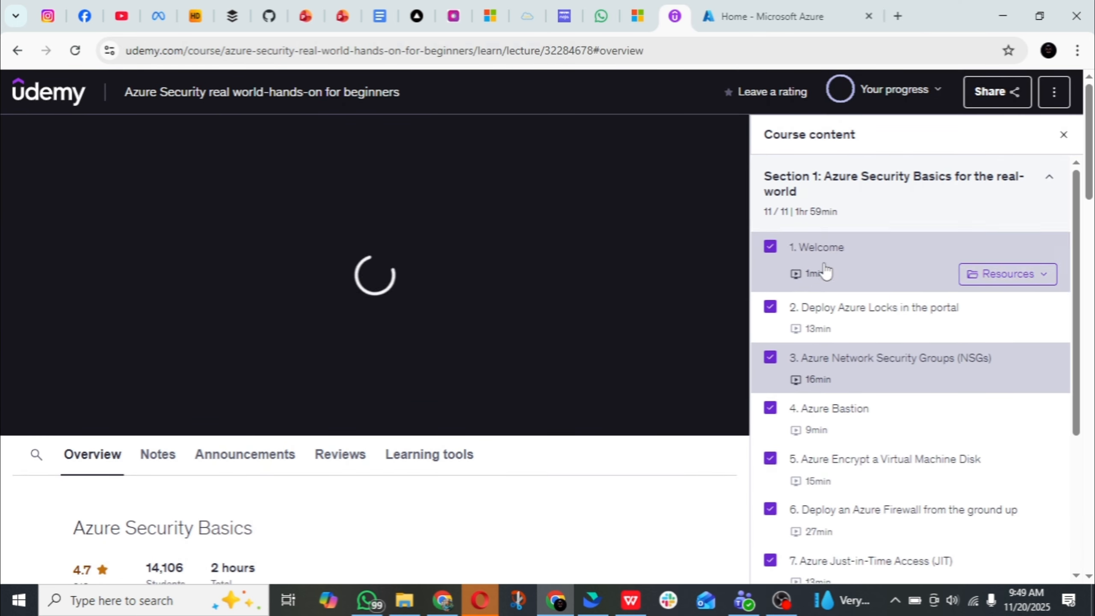
{"action": "scroll", "coordinate": [394, 496], "scroll_direction": "down", "scroll_amount": 10}
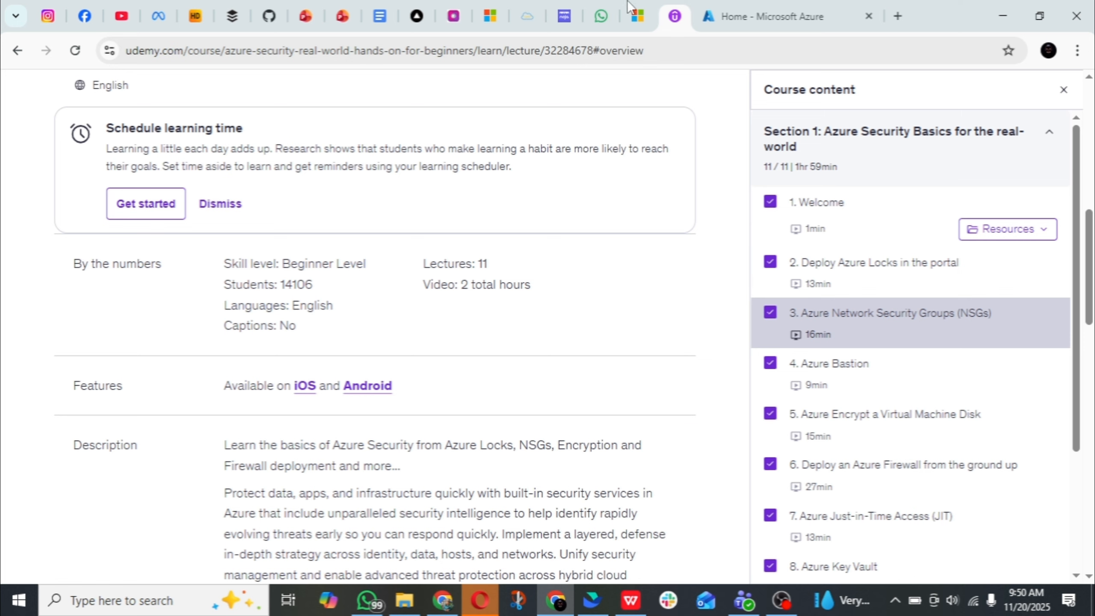
{"action": "left_click", "coordinate": [733, 15]}
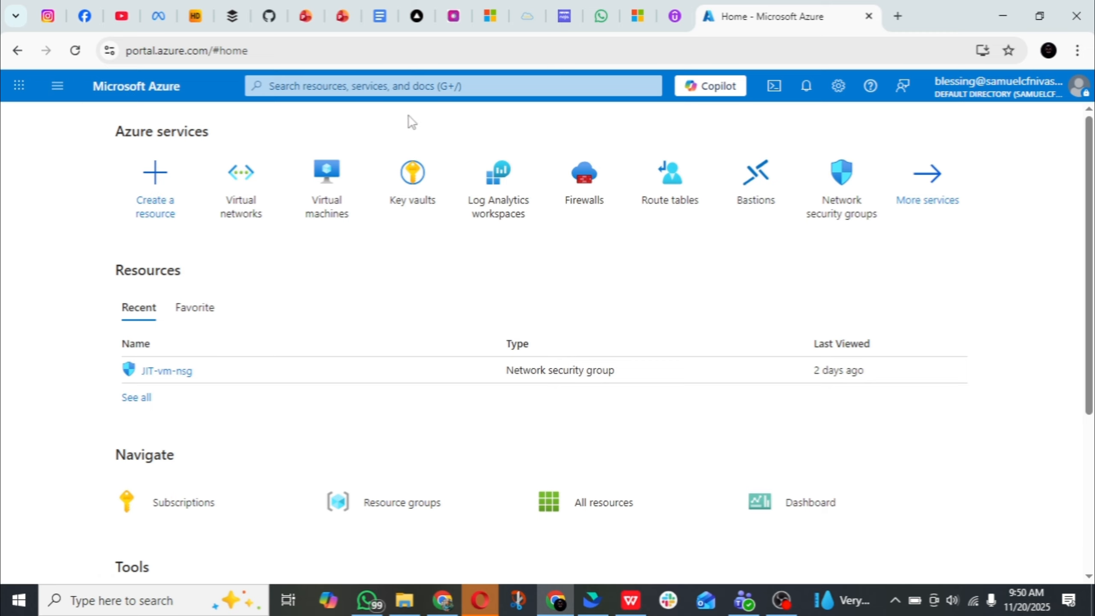
Create a resource group named Bas-RG in the Microsoft Azure Sponsorship subscription, in the East US region
{"action": "left_click", "coordinate": [60, 87]}
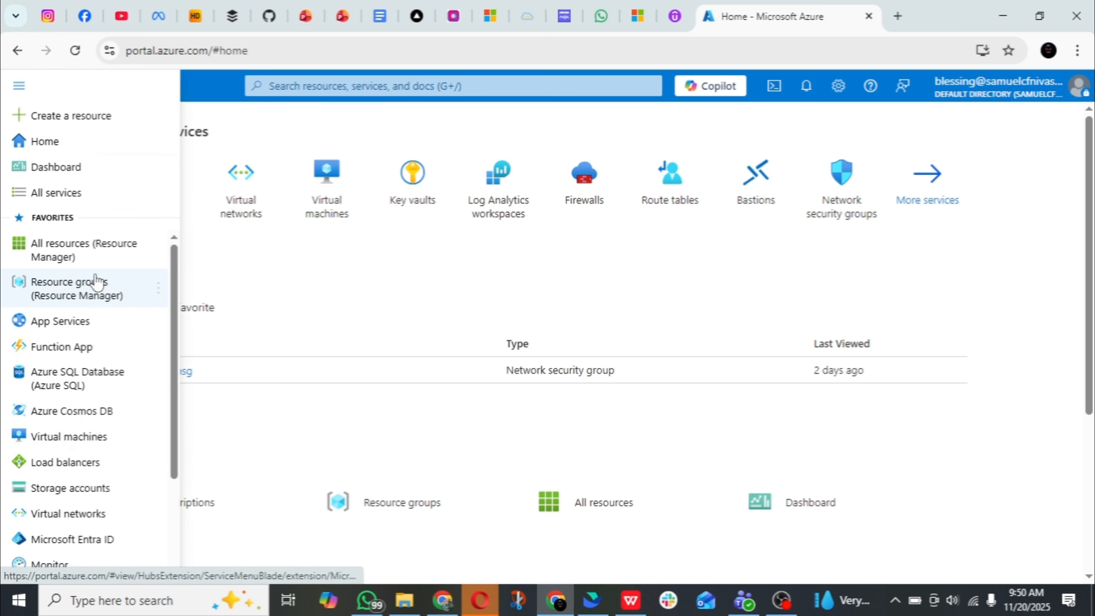
{"action": "left_click", "coordinate": [106, 297]}
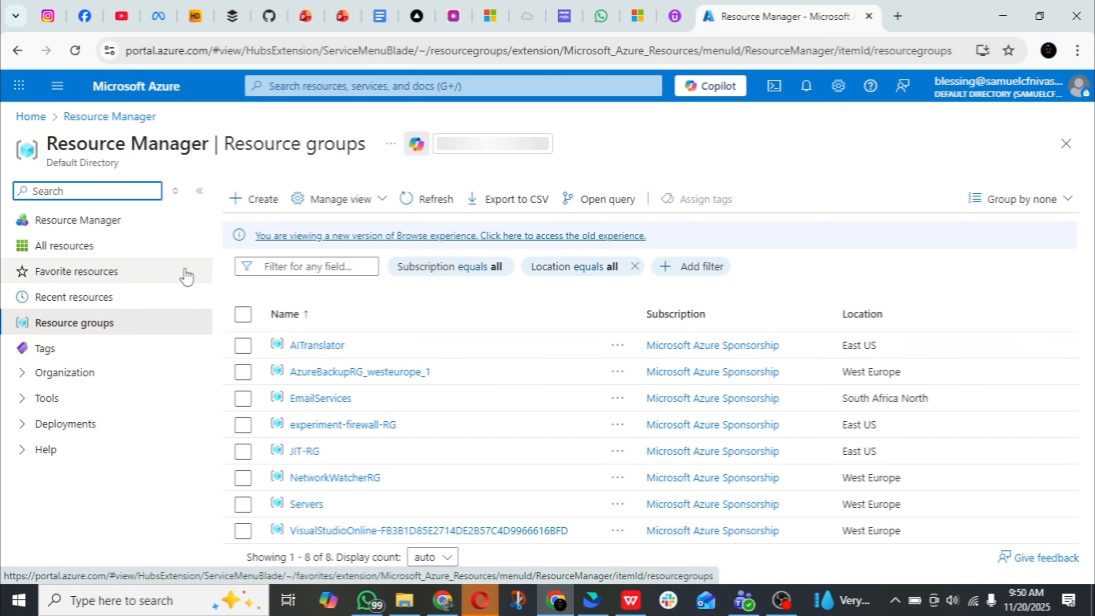
{"action": "left_click", "coordinate": [247, 208]}
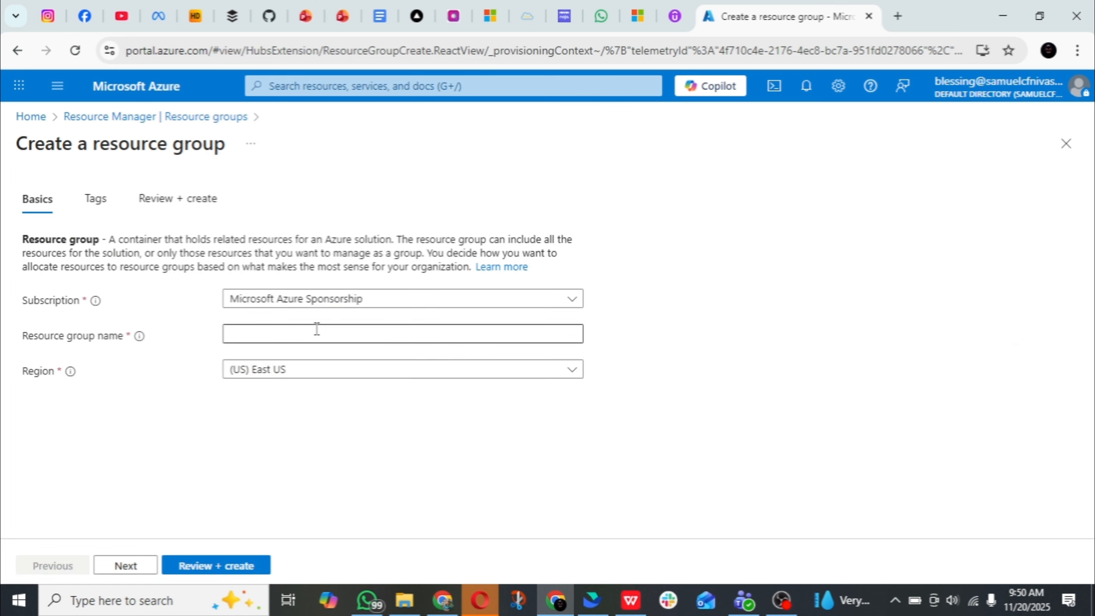
{"action": "left_click", "coordinate": [317, 329]}
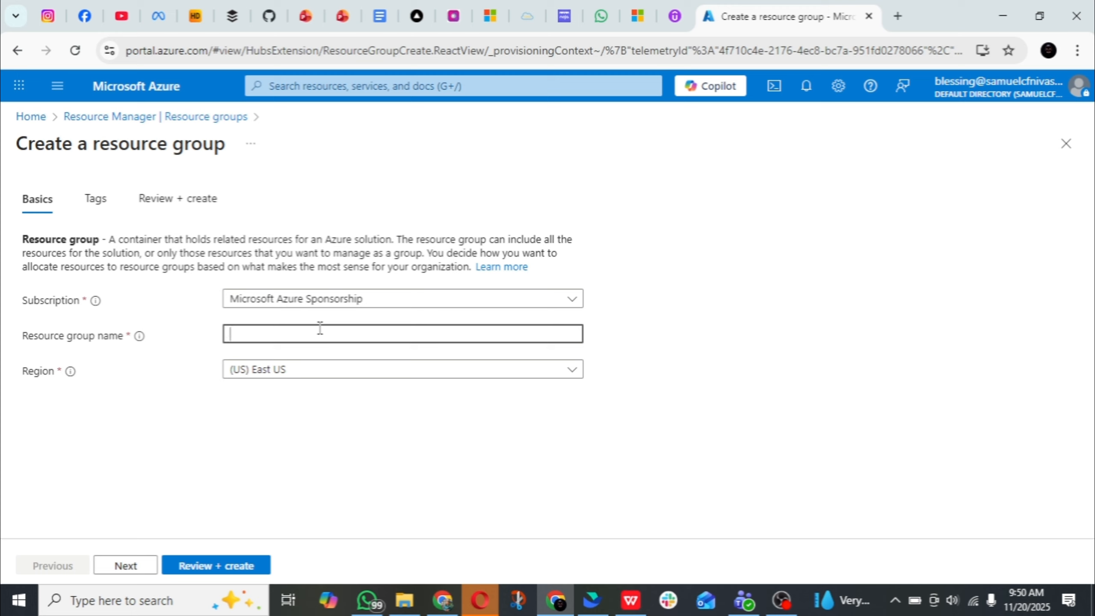
{"action": "type", "text": "Bas"}
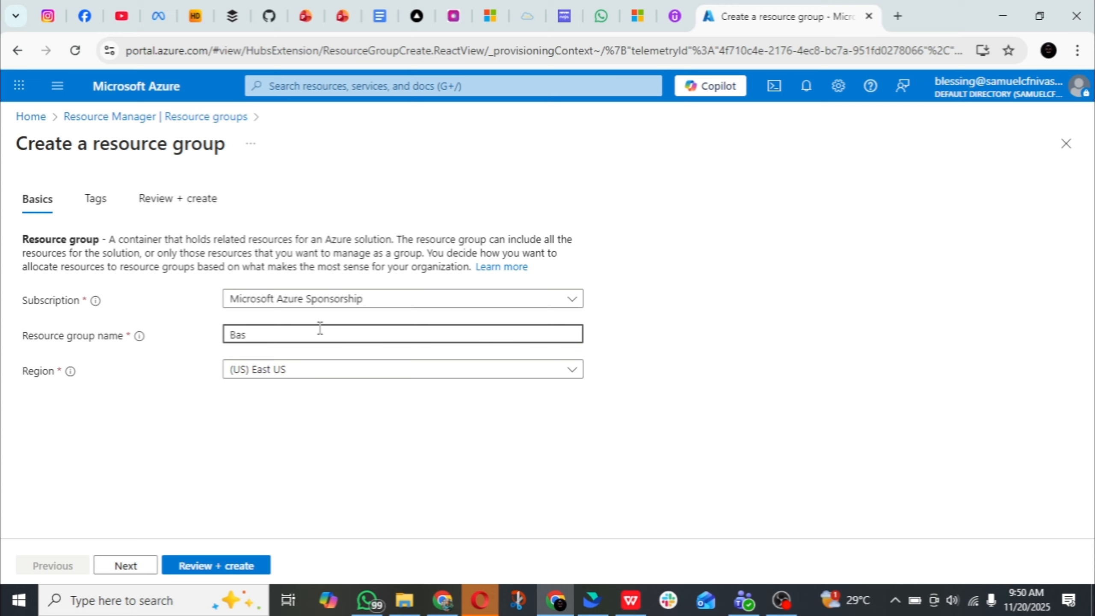
{"action": "type", "text": "-RG"}
{"action": "left_click", "coordinate": [203, 576]}
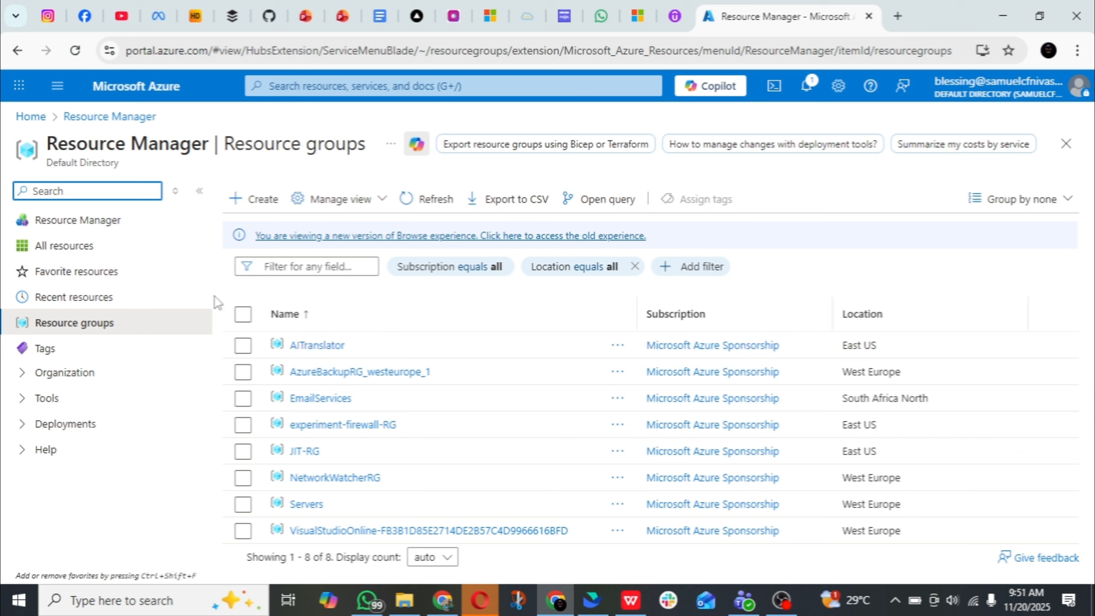
Find the Virtual networks service and start creating a new virtual network
{"action": "left_click", "coordinate": [338, 88]}
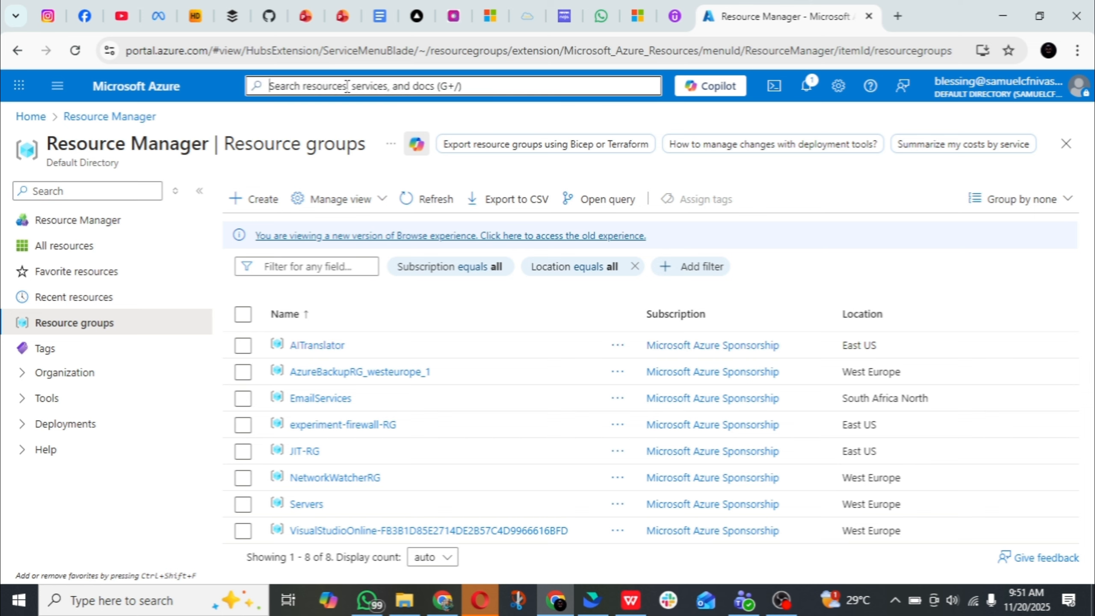
{"action": "type", "text": "virtu"}
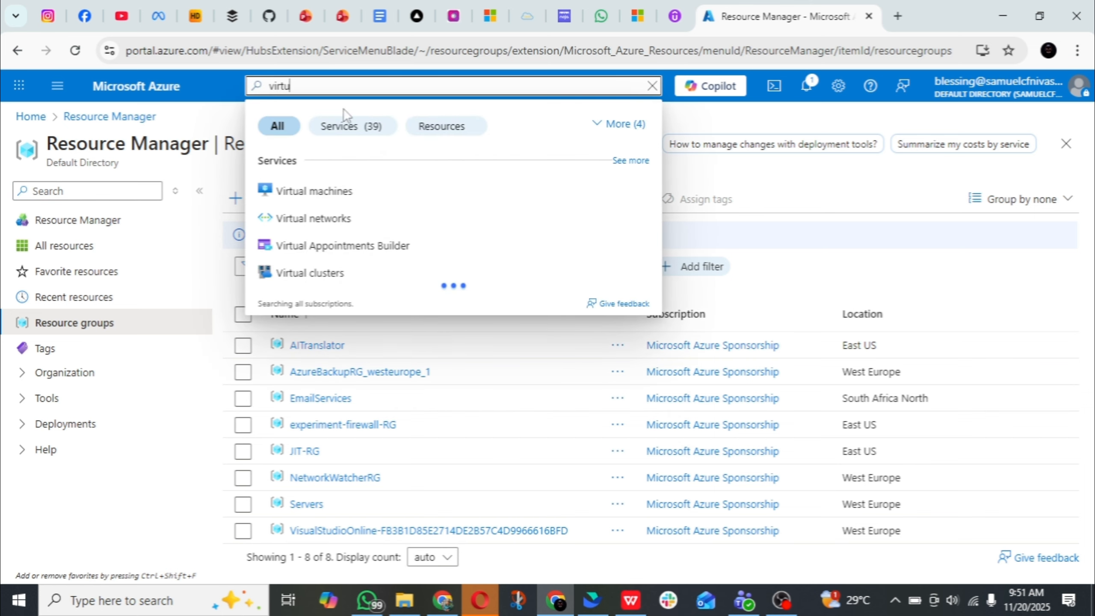
{"action": "left_click", "coordinate": [340, 222]}
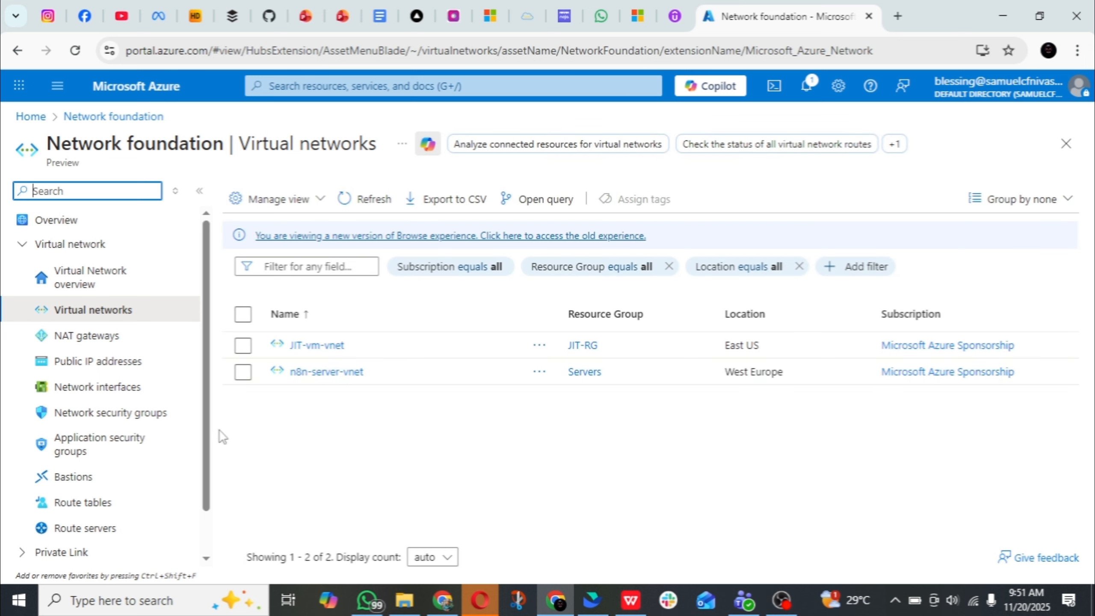
{"action": "left_click", "coordinate": [261, 204]}
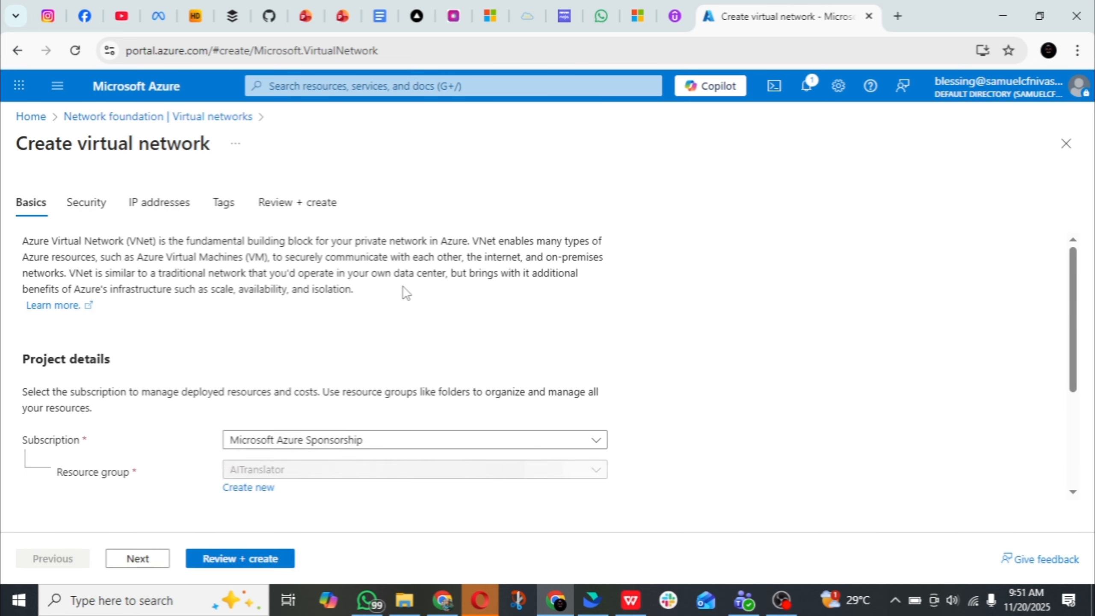
Assign the virtual network to resource group Bas-RG, name it Bas-VN, and continue to the security settings
{"action": "scroll", "coordinate": [405, 294], "scroll_direction": "down", "scroll_amount": 3}
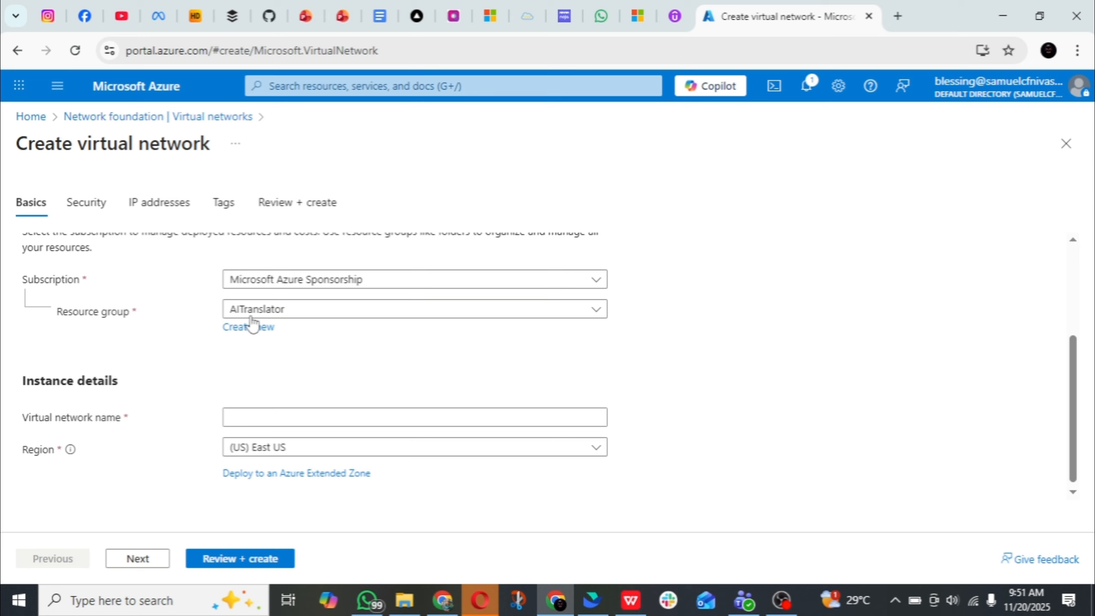
{"action": "left_click", "coordinate": [309, 316]}
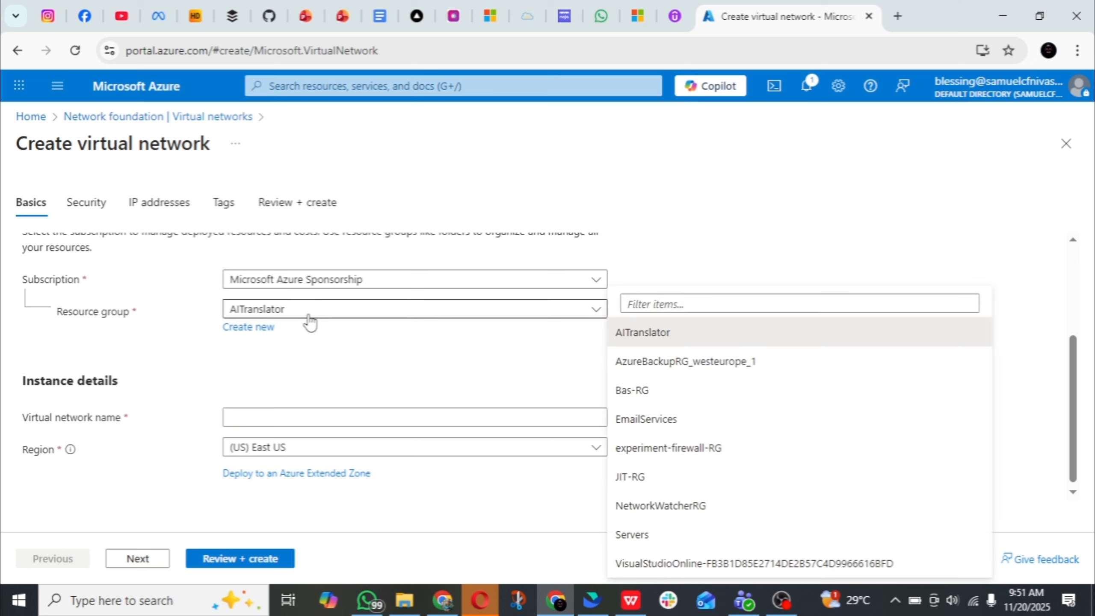
{"action": "left_click", "coordinate": [653, 394]}
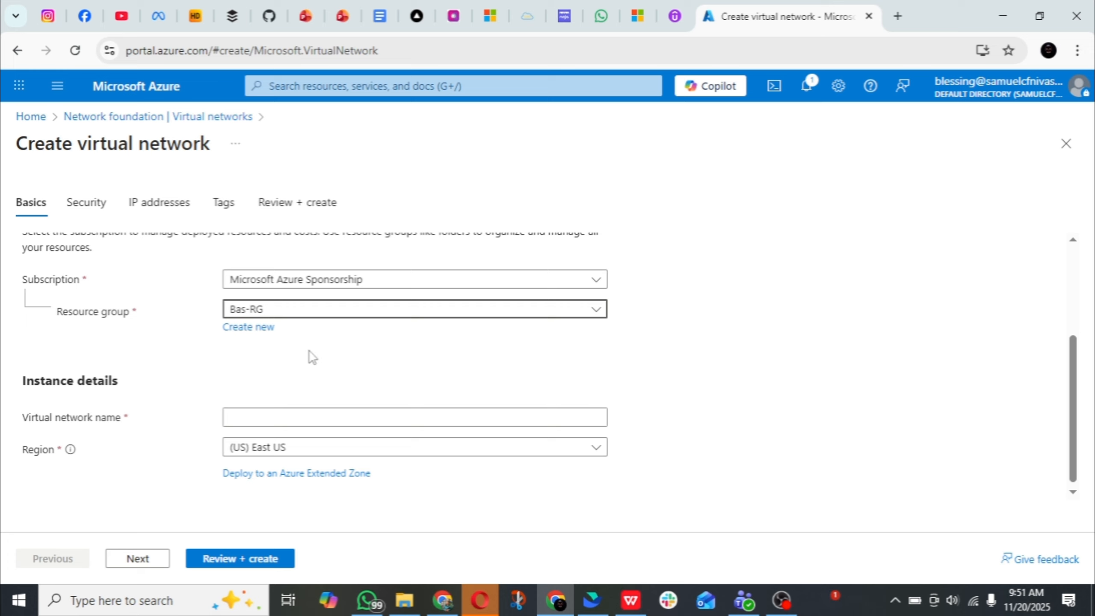
{"action": "left_click", "coordinate": [294, 405]}
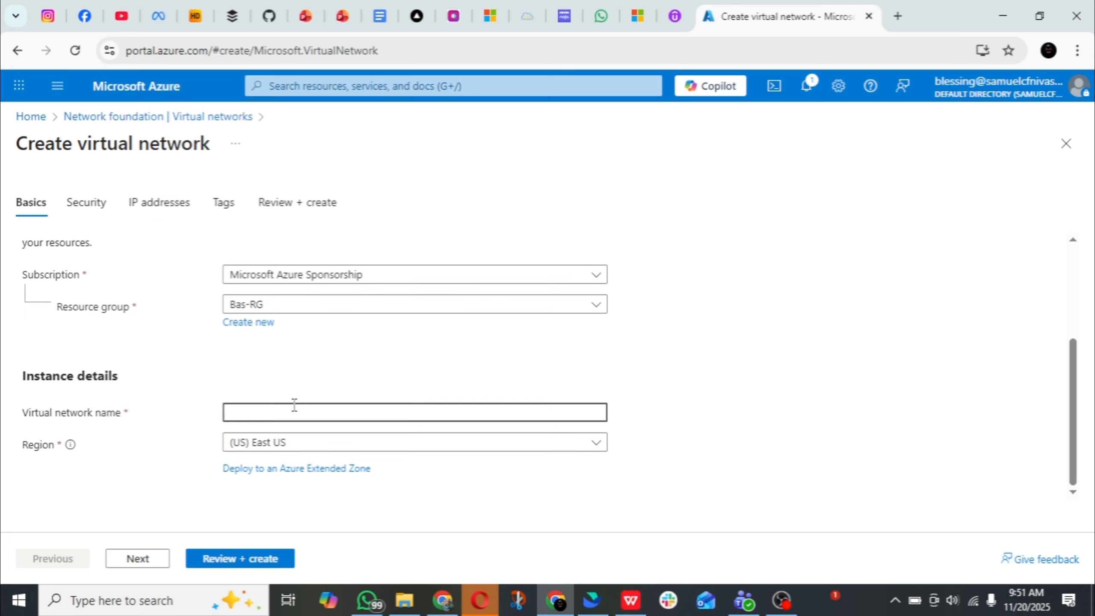
{"action": "type", "text": "Bas-V"}
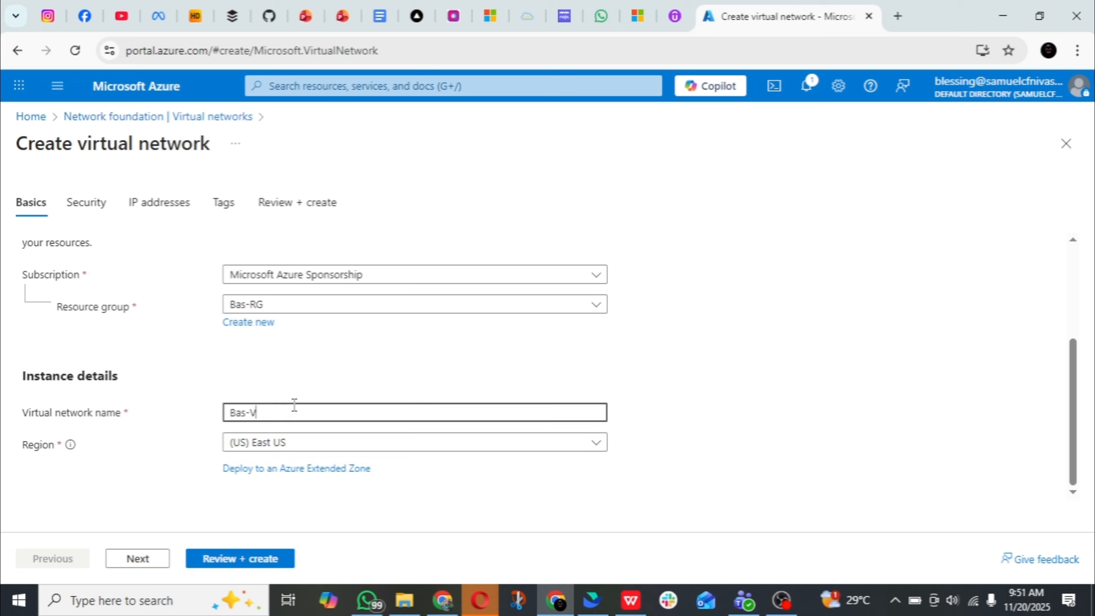
{"action": "type", "text": "N"}
{"action": "left_click", "coordinate": [134, 560]}
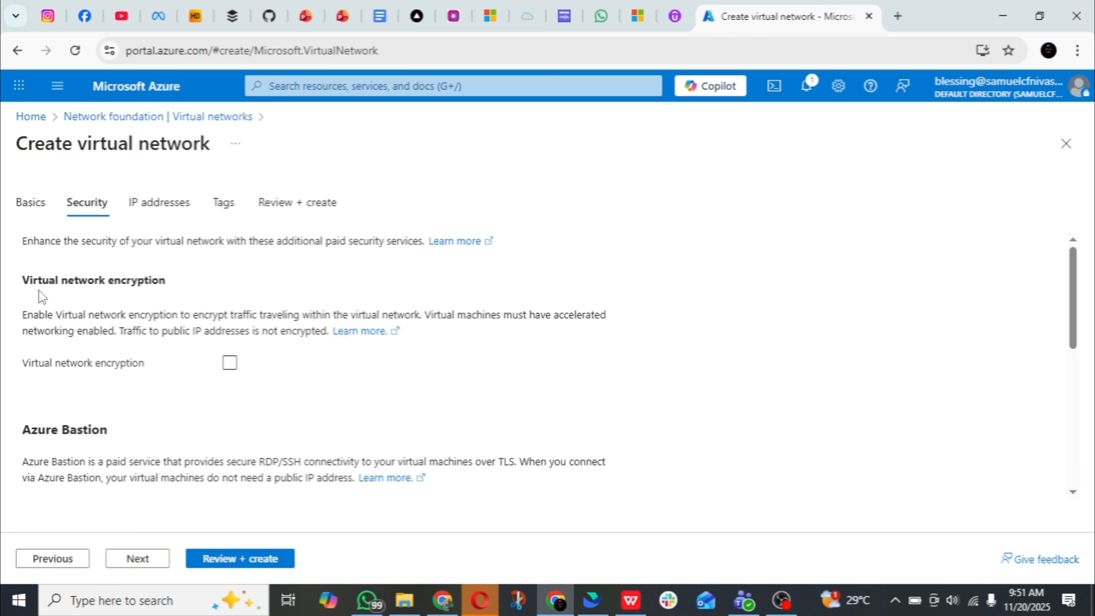
Review the virtual network's security options and enable Azure Bastion
{"action": "scroll", "coordinate": [143, 285], "scroll_direction": "down", "scroll_amount": 2}
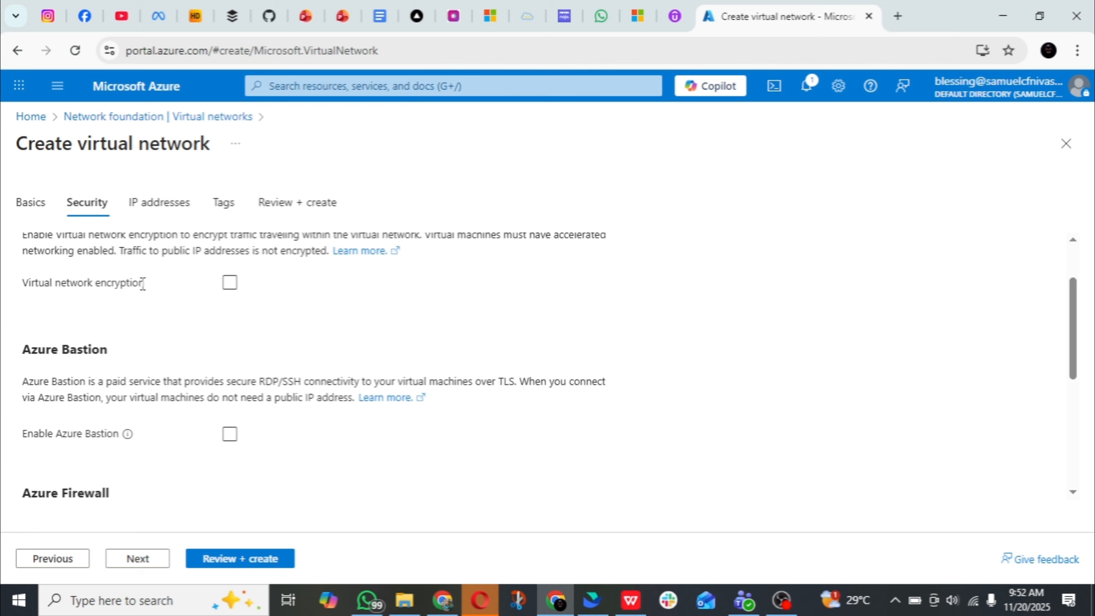
{"action": "scroll", "coordinate": [95, 358], "scroll_direction": "down", "scroll_amount": 3}
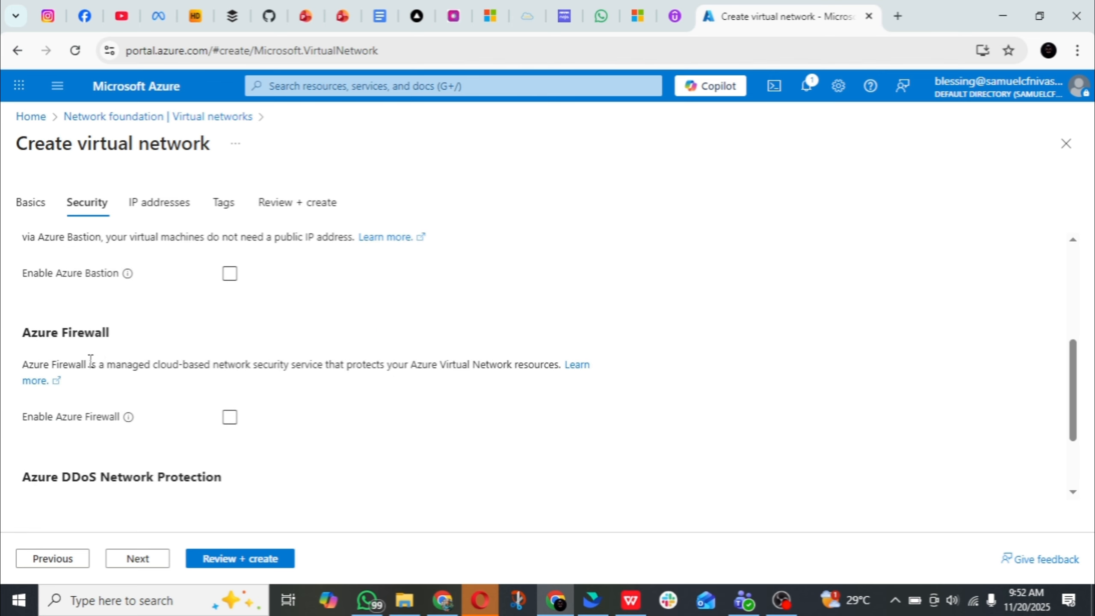
{"action": "scroll", "coordinate": [208, 358], "scroll_direction": "down", "scroll_amount": 2}
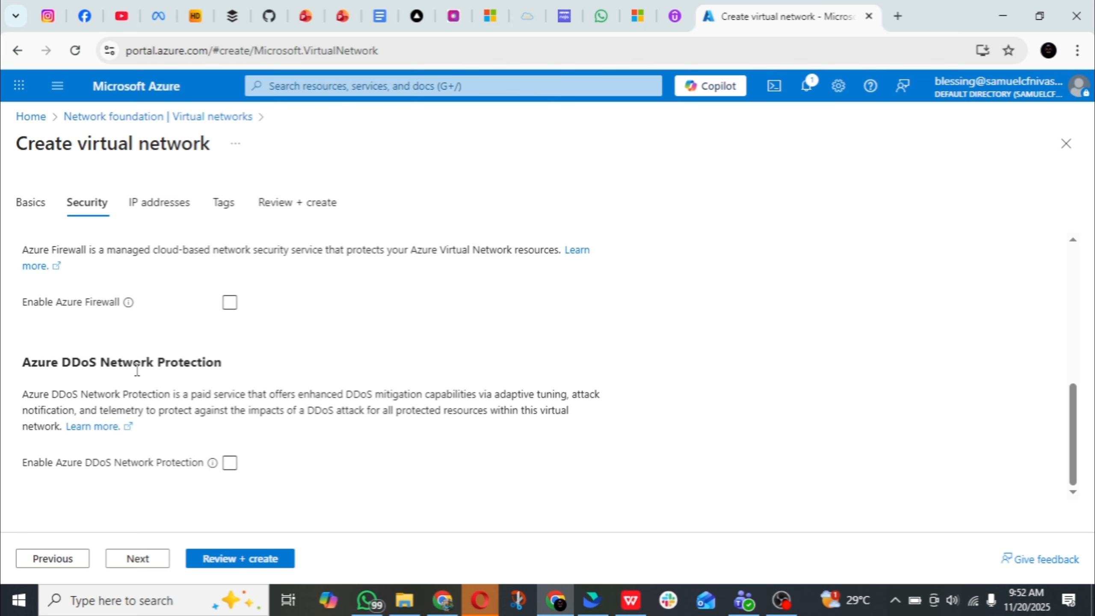
{"action": "scroll", "coordinate": [138, 370], "scroll_direction": "up", "scroll_amount": 5}
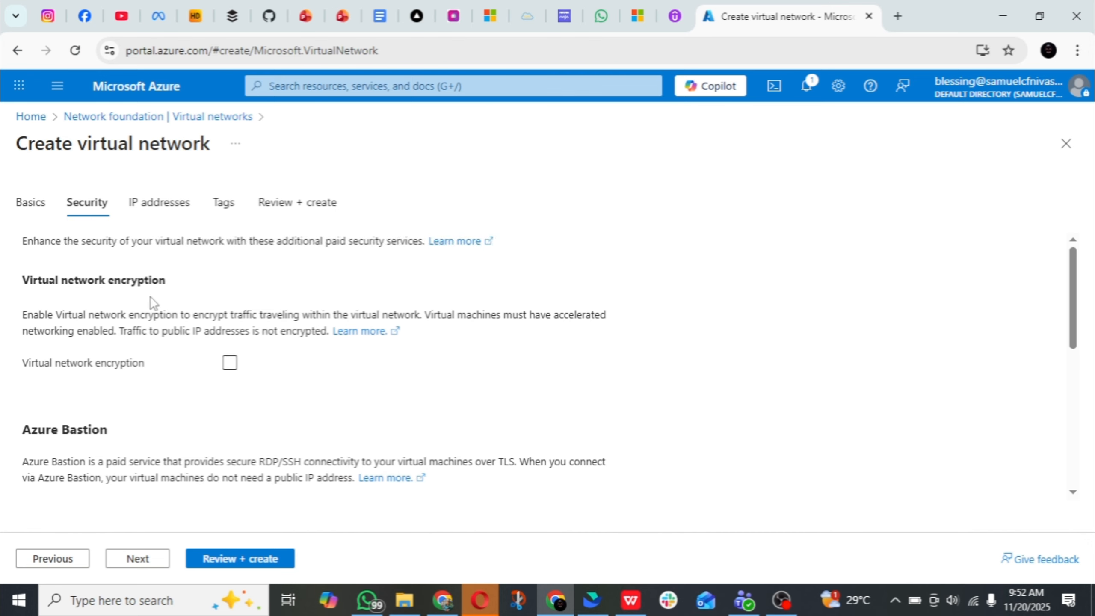
{"action": "scroll", "coordinate": [147, 315], "scroll_direction": "down", "scroll_amount": 2}
{"action": "scroll", "coordinate": [108, 358], "scroll_direction": "down", "scroll_amount": 4}
{"action": "scroll", "coordinate": [98, 421], "scroll_direction": "up", "scroll_amount": 6}
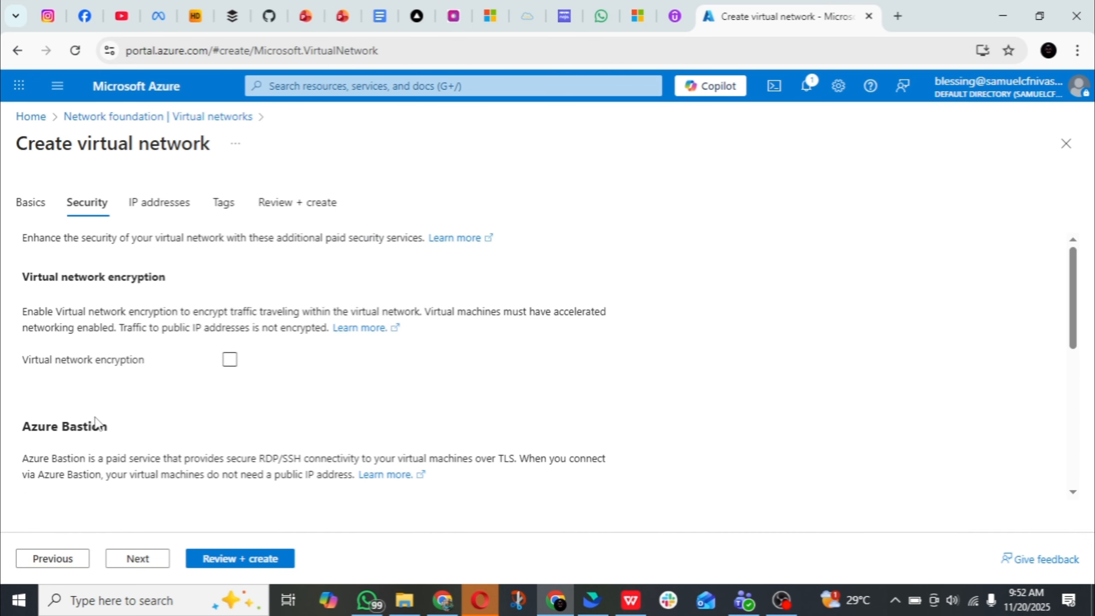
{"action": "scroll", "coordinate": [123, 402], "scroll_direction": "down", "scroll_amount": 2}
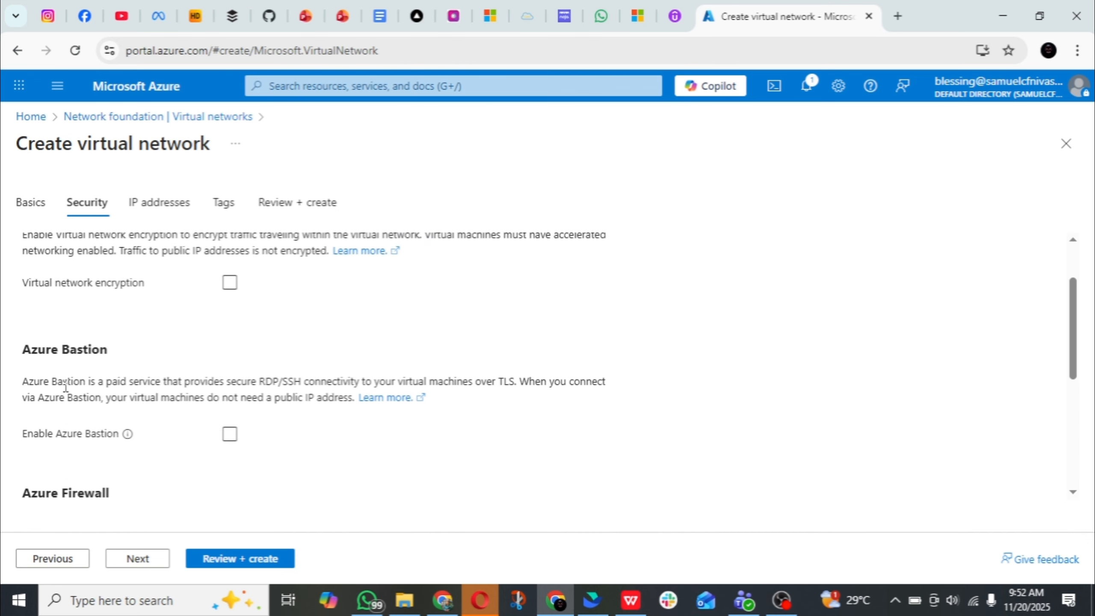
{"action": "left_click", "coordinate": [230, 436]}
Add a new public IP address named bas-pip for the Bastion host and continue to the IP address settings
{"action": "scroll", "coordinate": [182, 329], "scroll_direction": "down", "scroll_amount": 4}
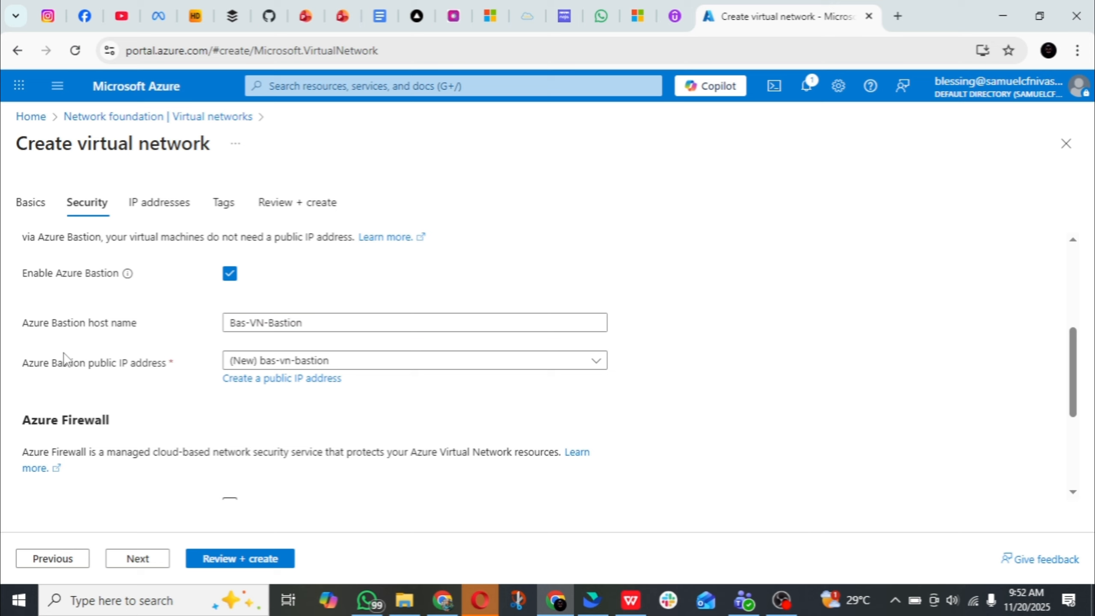
{"action": "left_click", "coordinate": [285, 380]}
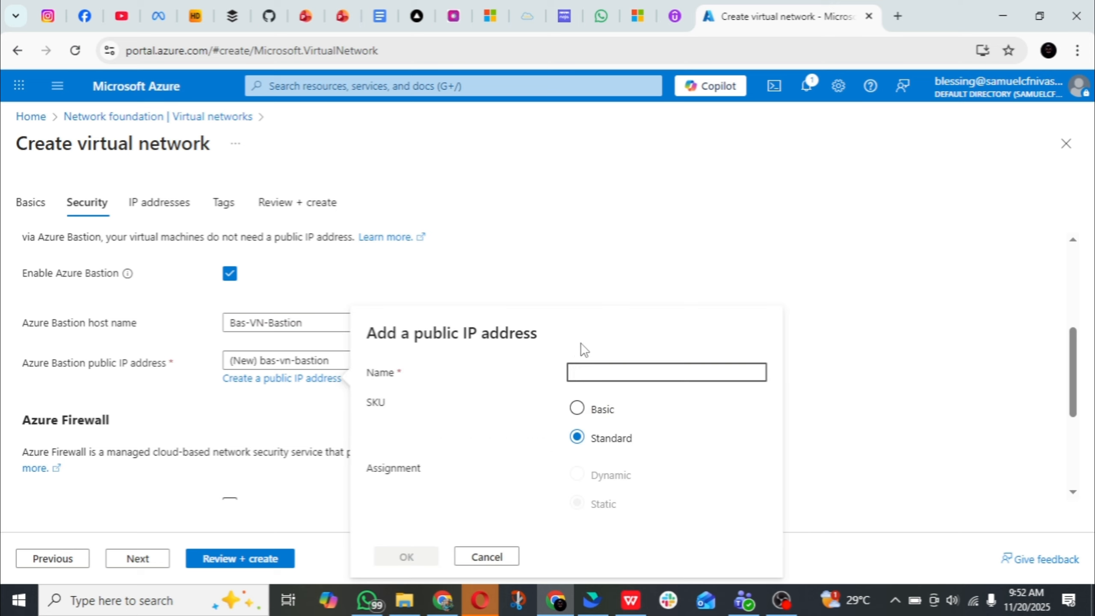
{"action": "type", "text": "bas"}
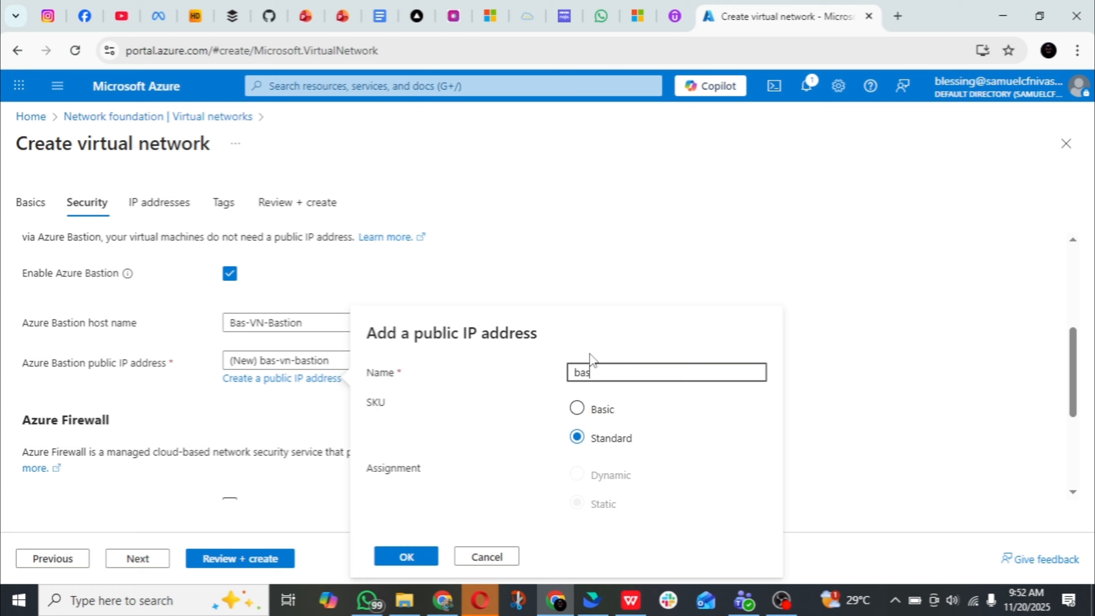
{"action": "type", "text": "-pip"}
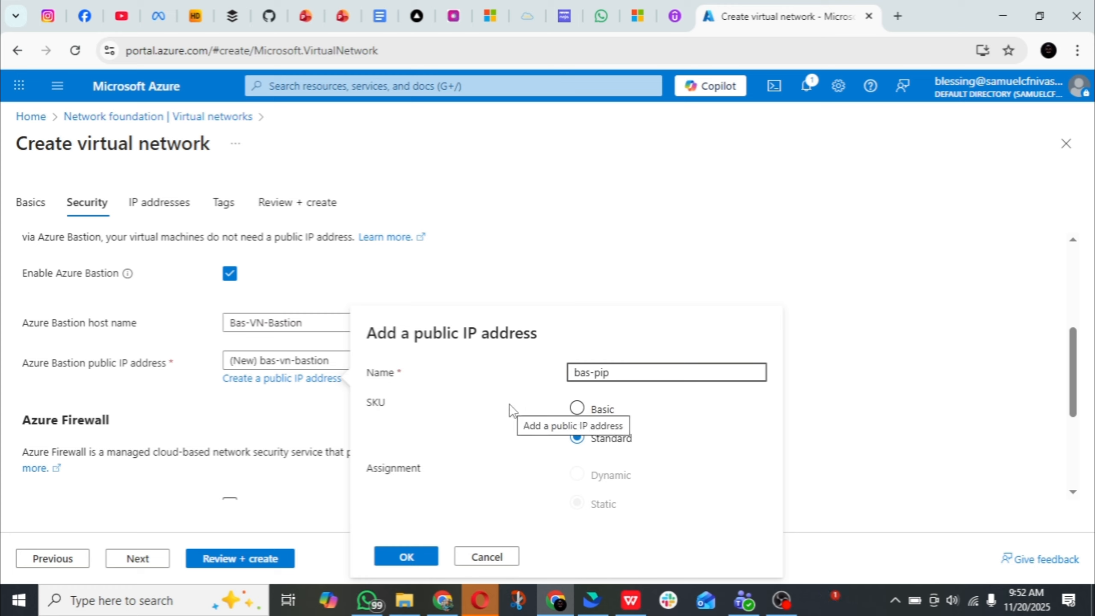
{"action": "left_click", "coordinate": [407, 557]}
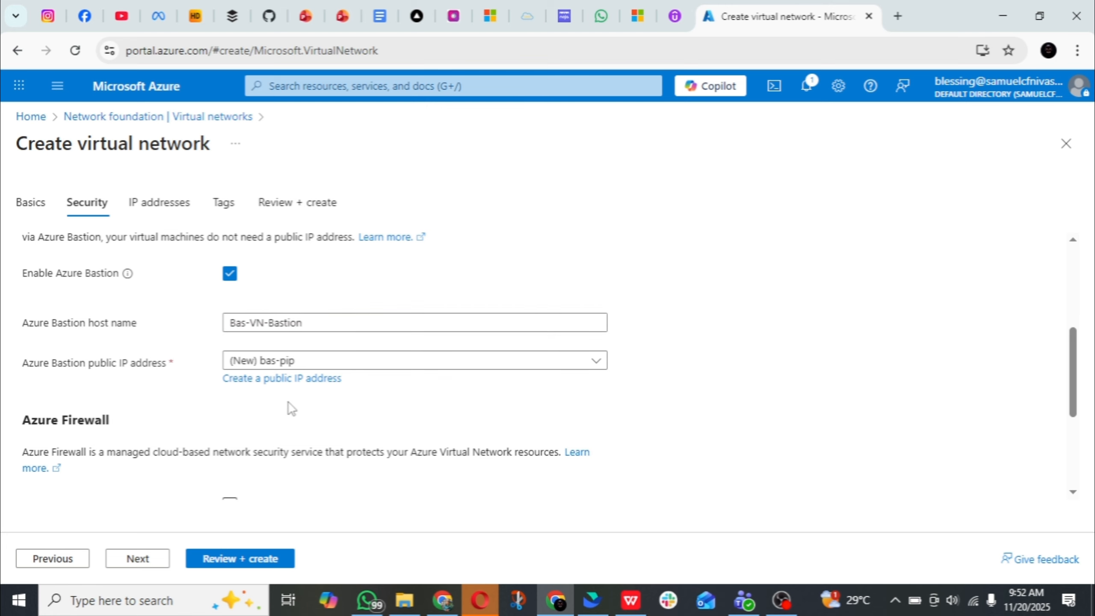
{"action": "scroll", "coordinate": [289, 410], "scroll_direction": "down", "scroll_amount": 5}
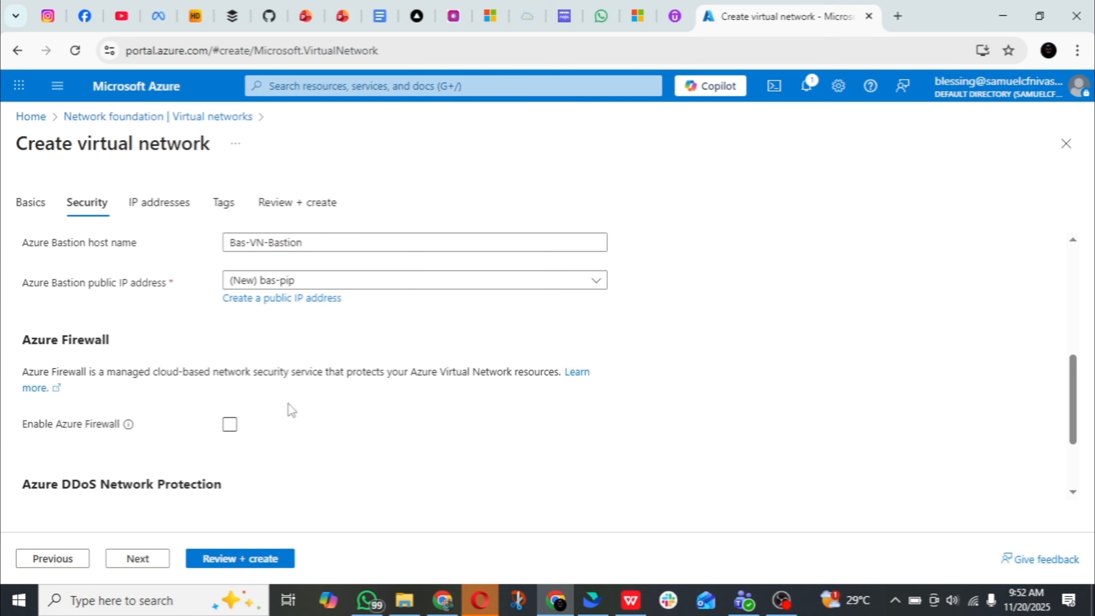
{"action": "left_click", "coordinate": [138, 560]}
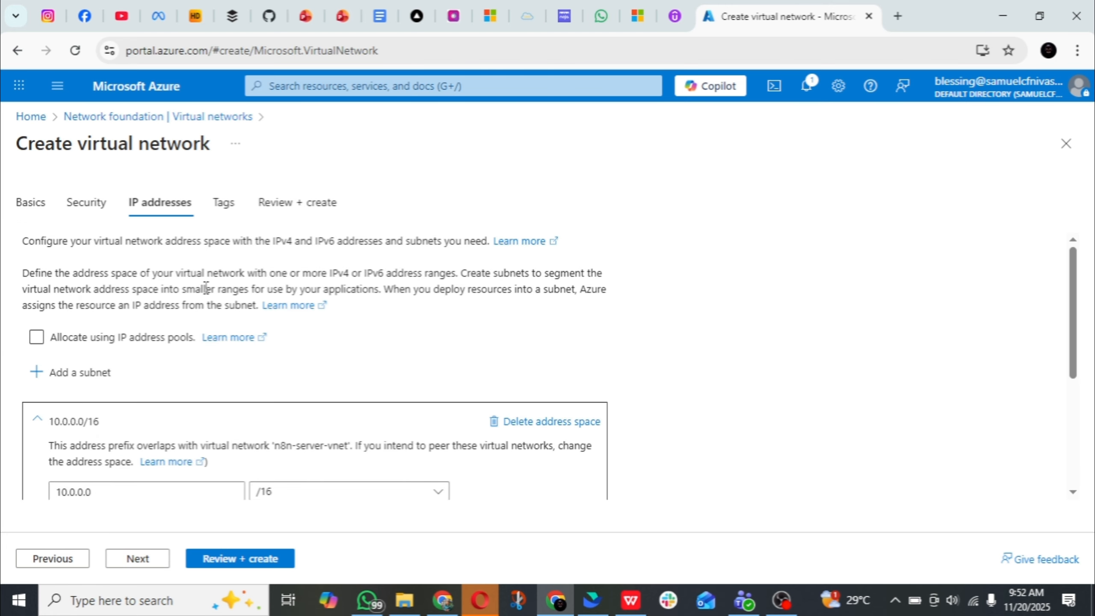
Rename the default subnet of the 10.0.0.0/16 address space to bas-subnet and save it with its other settings as they are
{"action": "scroll", "coordinate": [233, 304], "scroll_direction": "down", "scroll_amount": 5}
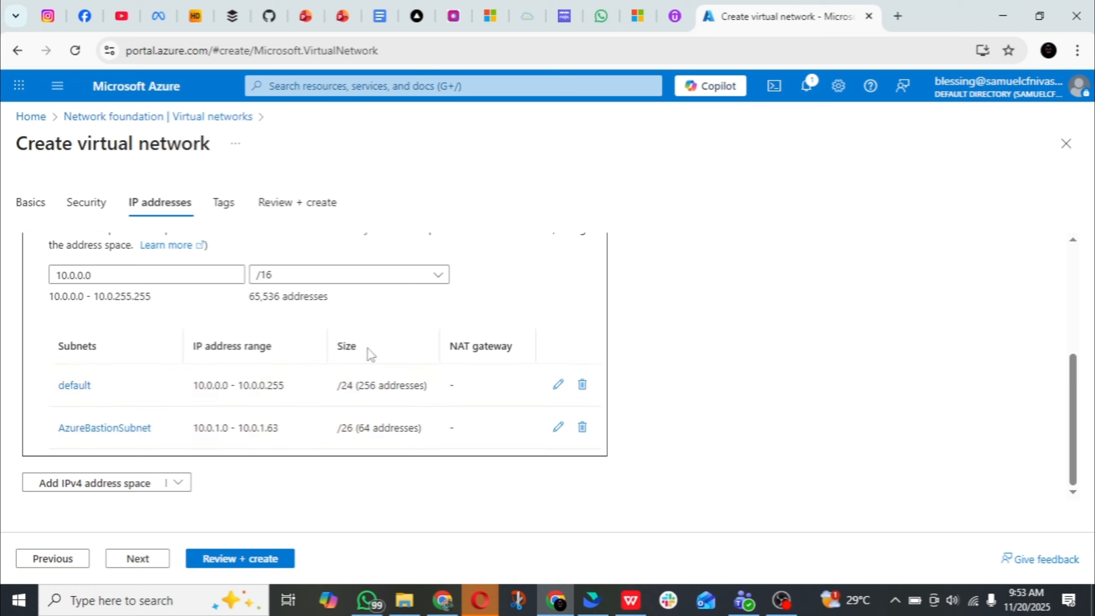
{"action": "left_click", "coordinate": [558, 384]}
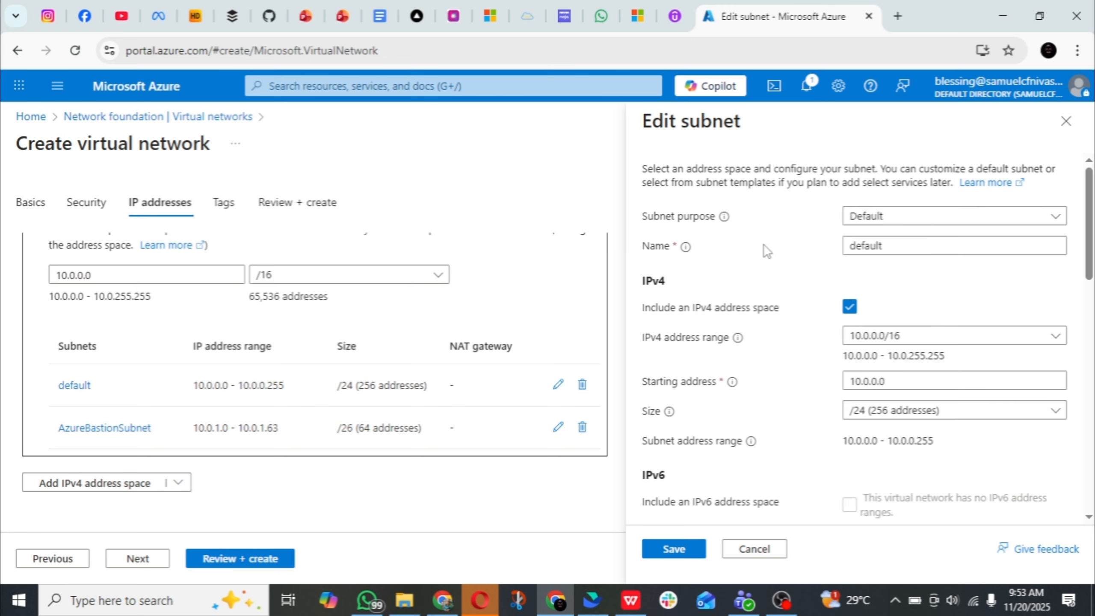
{"action": "double_click", "coordinate": [859, 246]}
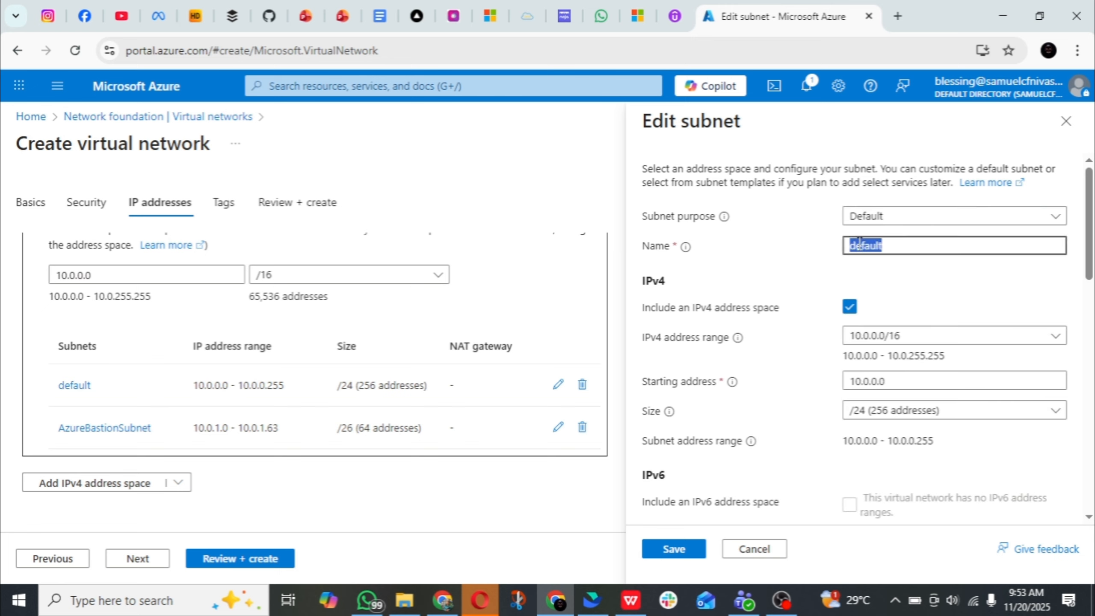
{"action": "key", "text": "BackSpace"}
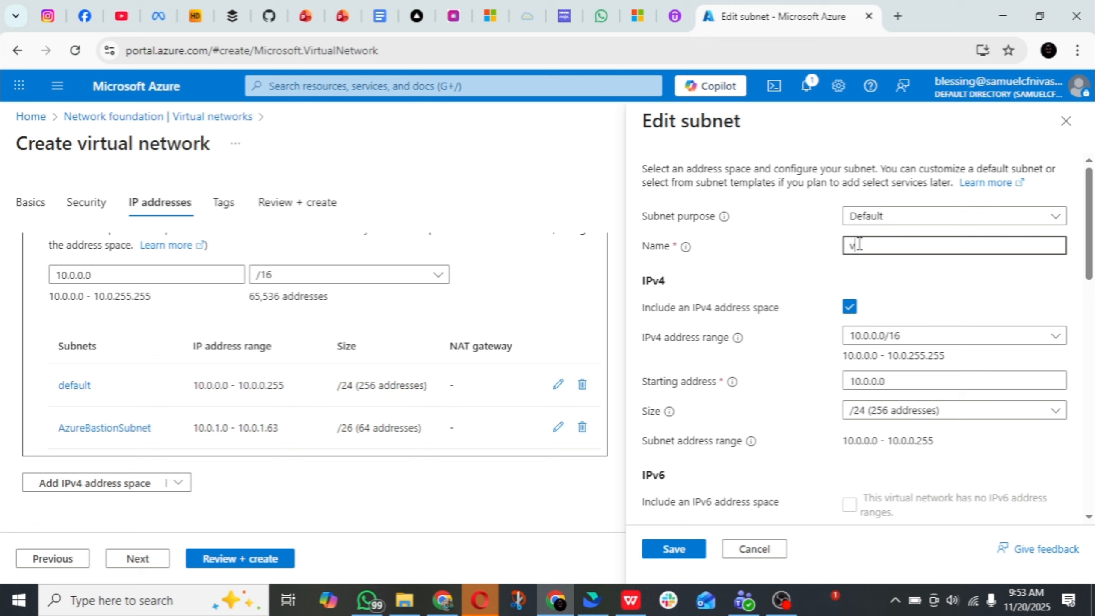
{"action": "type", "text": "bas-"}
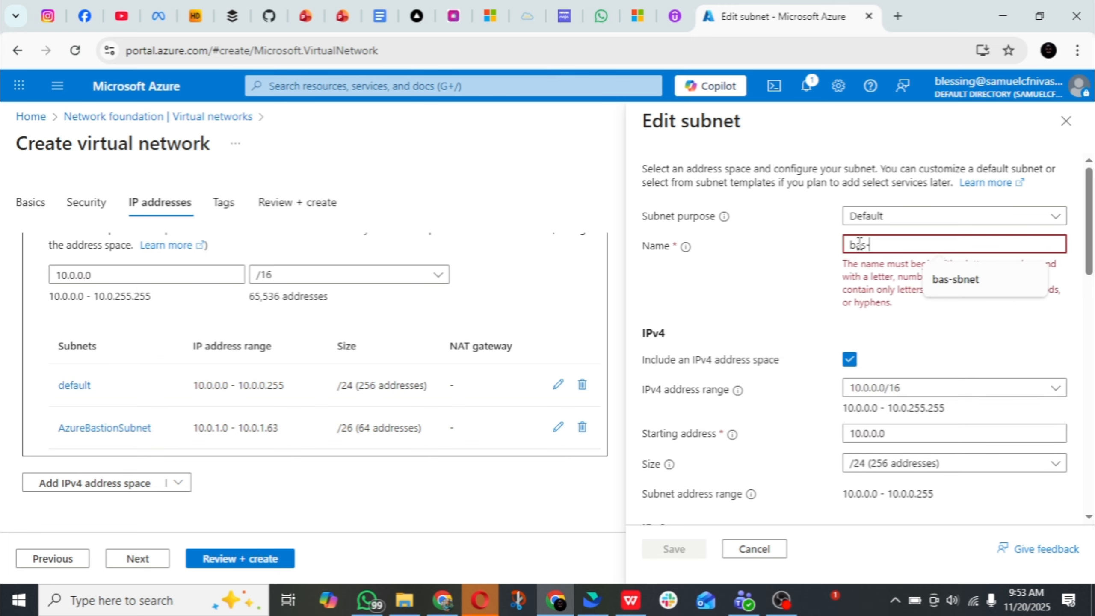
{"action": "type", "text": "subnet"}
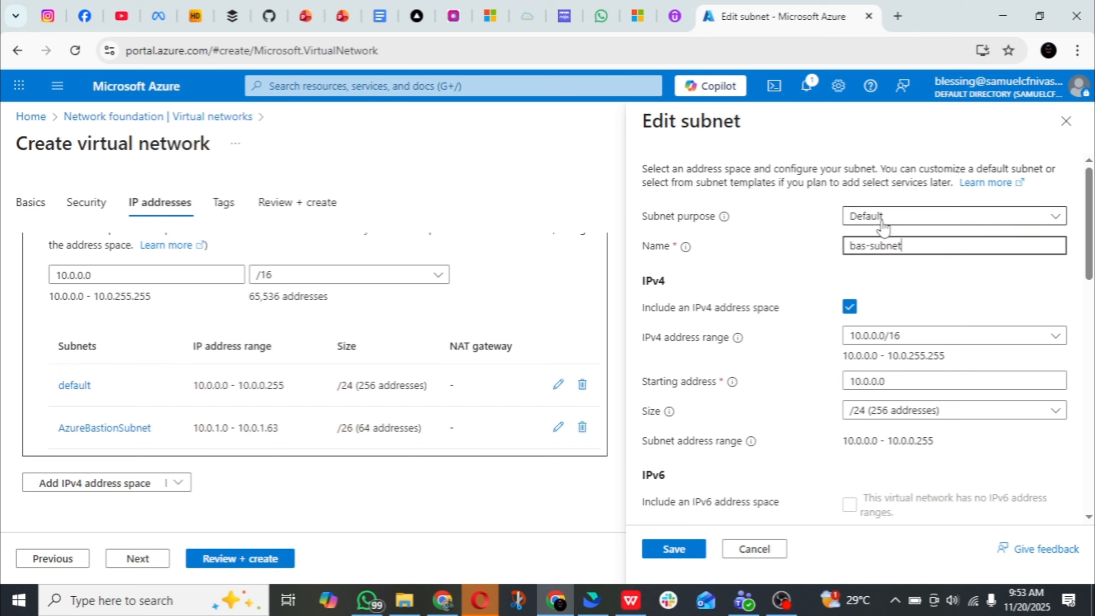
{"action": "scroll", "coordinate": [848, 322], "scroll_direction": "down", "scroll_amount": 2}
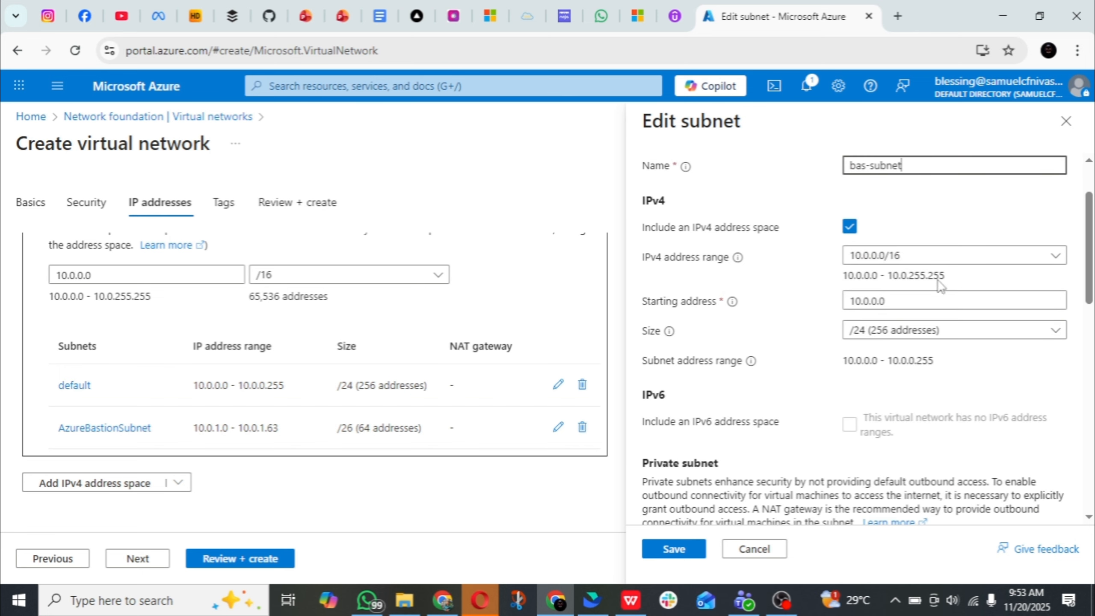
{"action": "scroll", "coordinate": [790, 367], "scroll_direction": "down", "scroll_amount": 7}
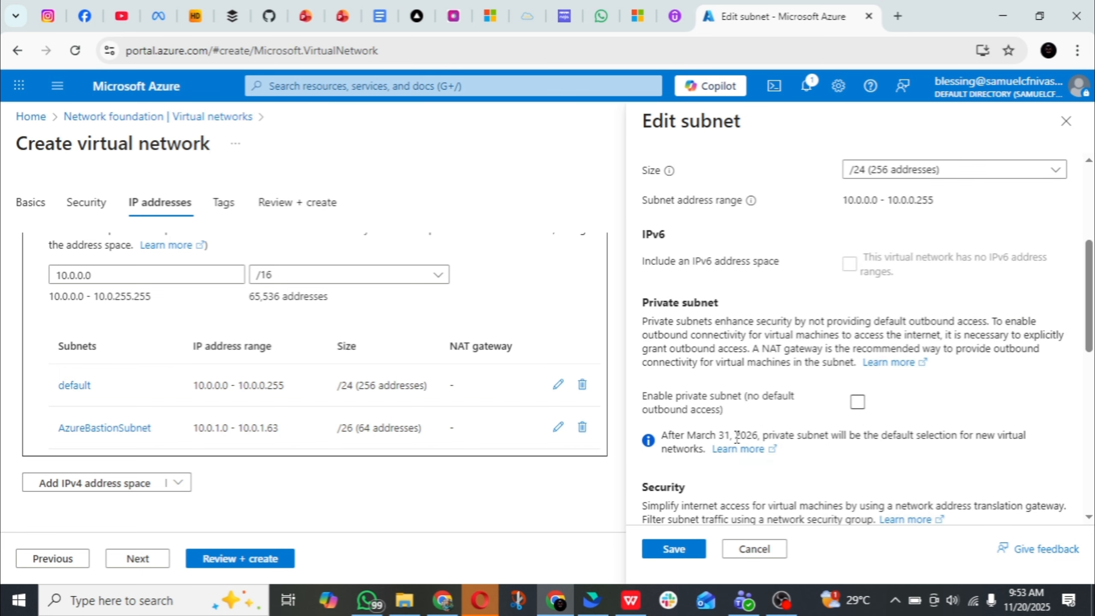
{"action": "left_click", "coordinate": [673, 551]}
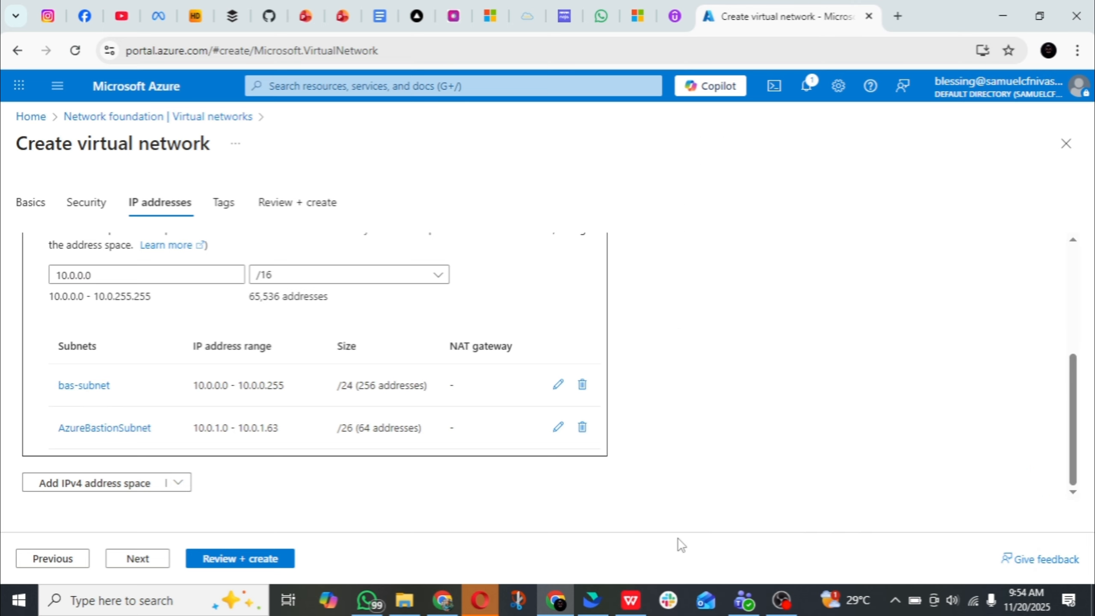
Skip adding tags, validate the virtual network configuration, and create the virtual network
{"action": "left_click", "coordinate": [136, 561]}
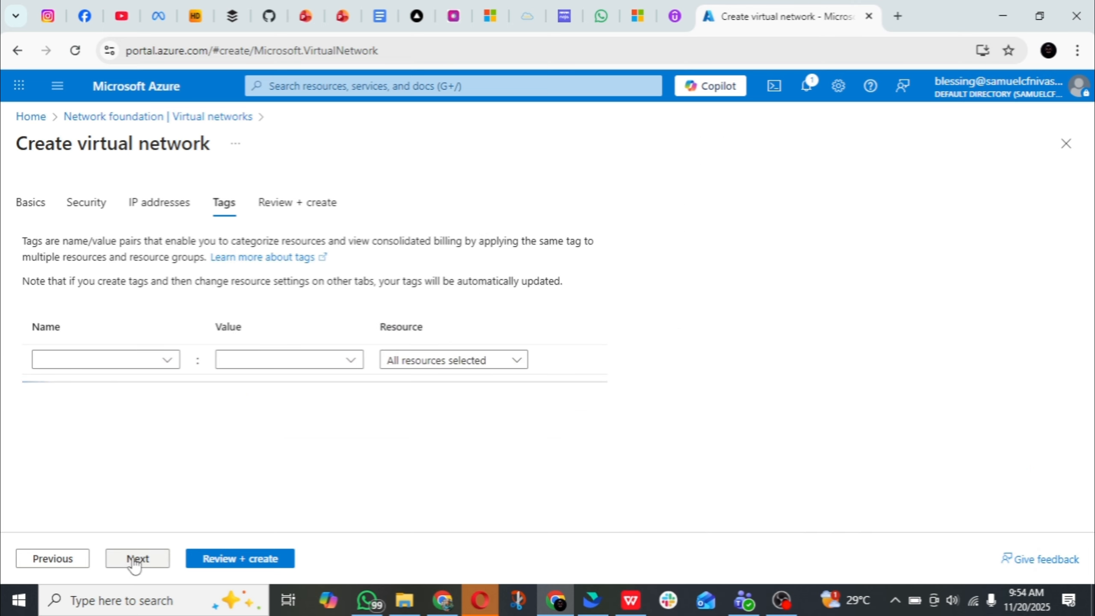
{"action": "left_click", "coordinate": [262, 560]}
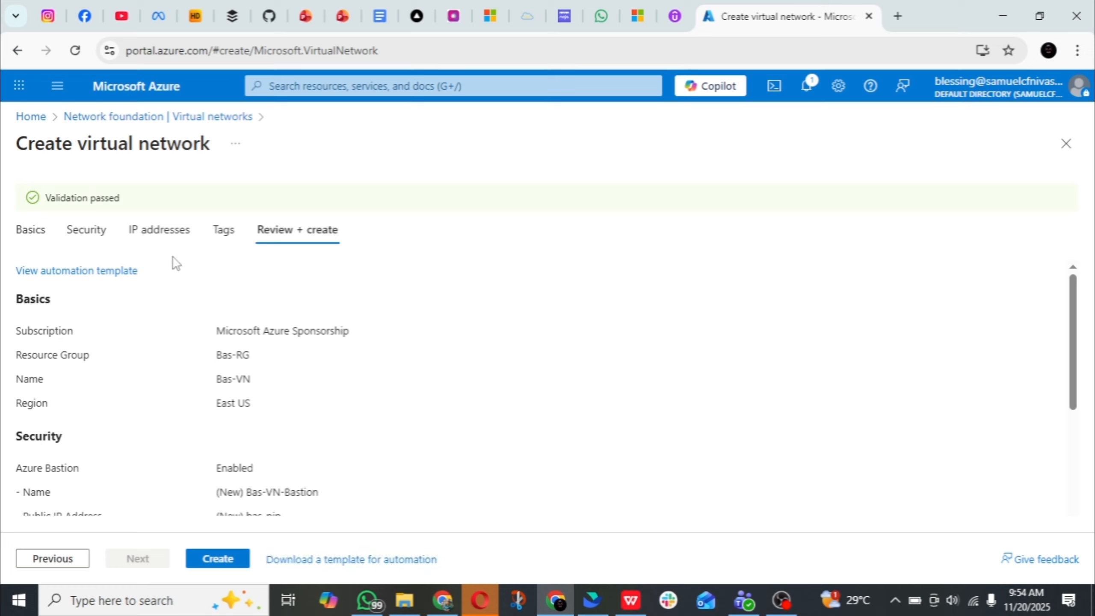
{"action": "left_click", "coordinate": [209, 561]}
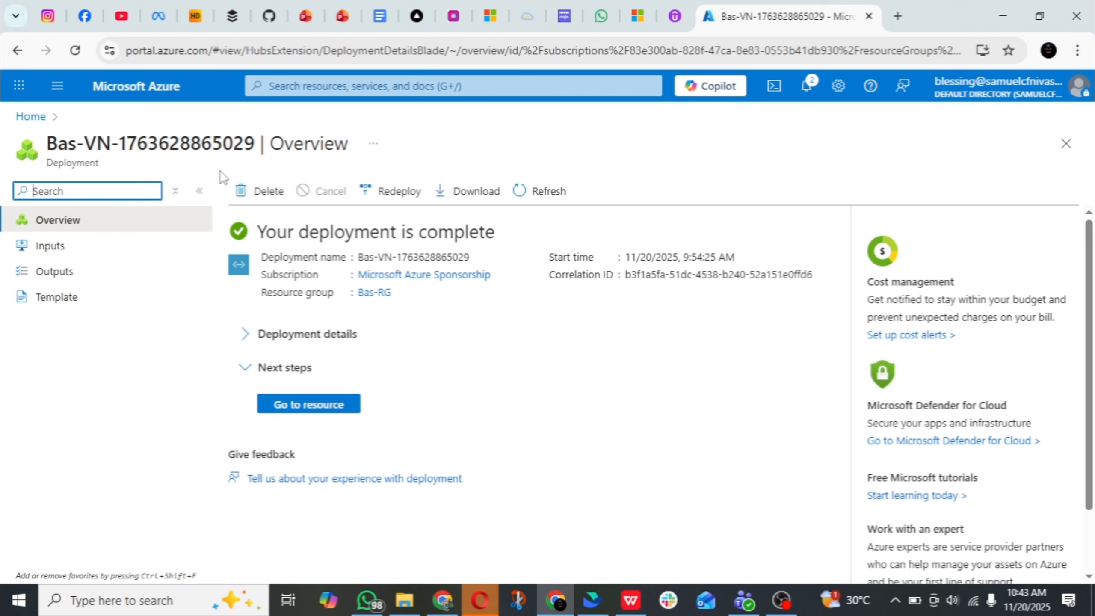
Return to the portal home page and open the Bas-RG resource group to check its deployed resources
{"action": "left_click", "coordinate": [55, 91]}
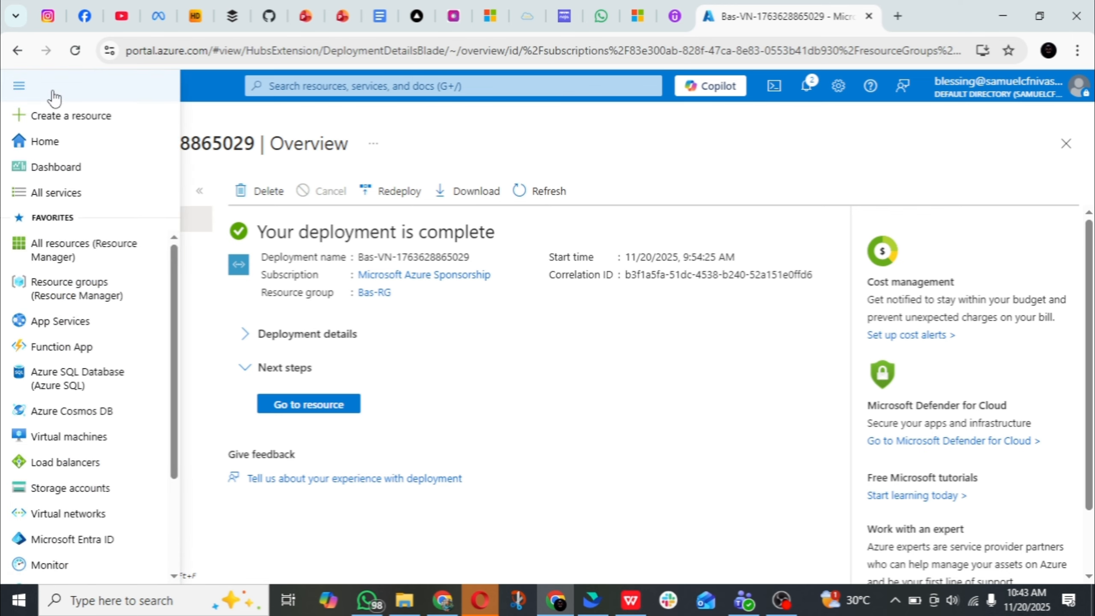
{"action": "left_click", "coordinate": [338, 129]}
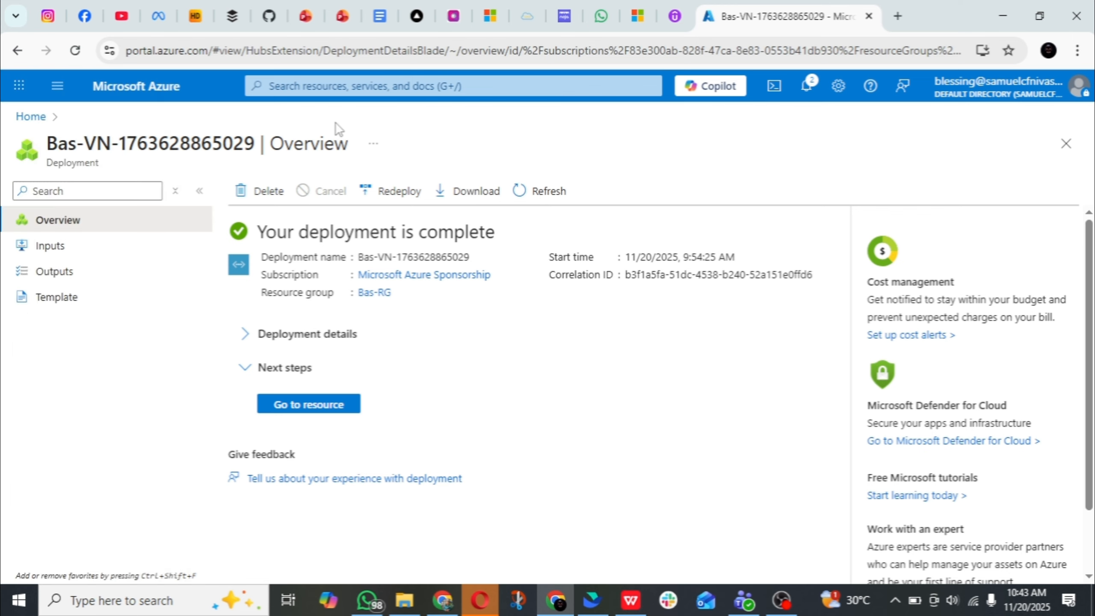
{"action": "left_click", "coordinate": [40, 117]}
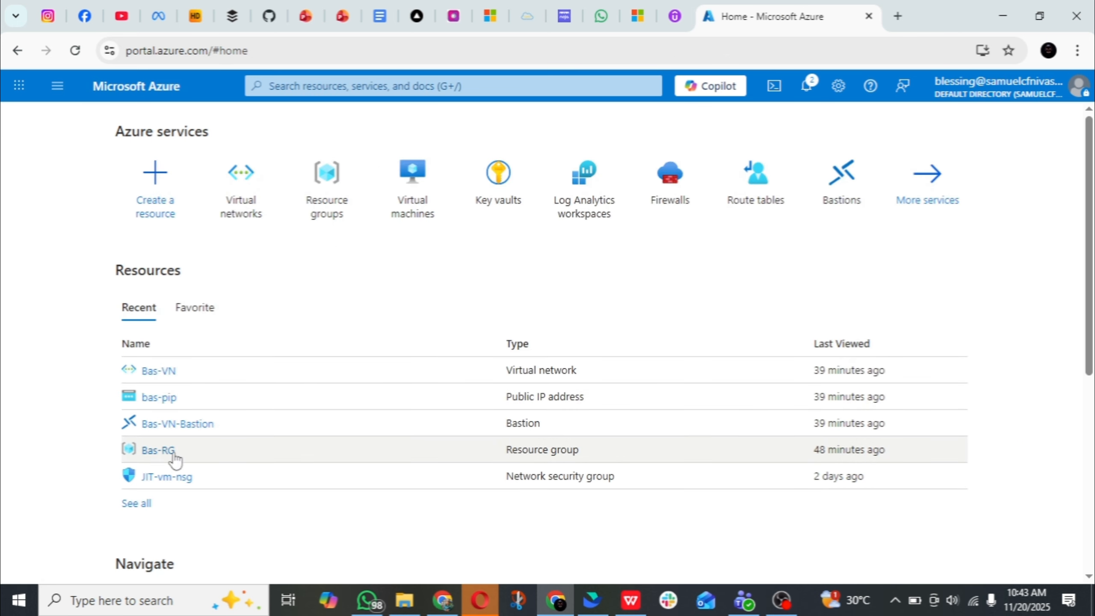
{"action": "left_click", "coordinate": [158, 451]}
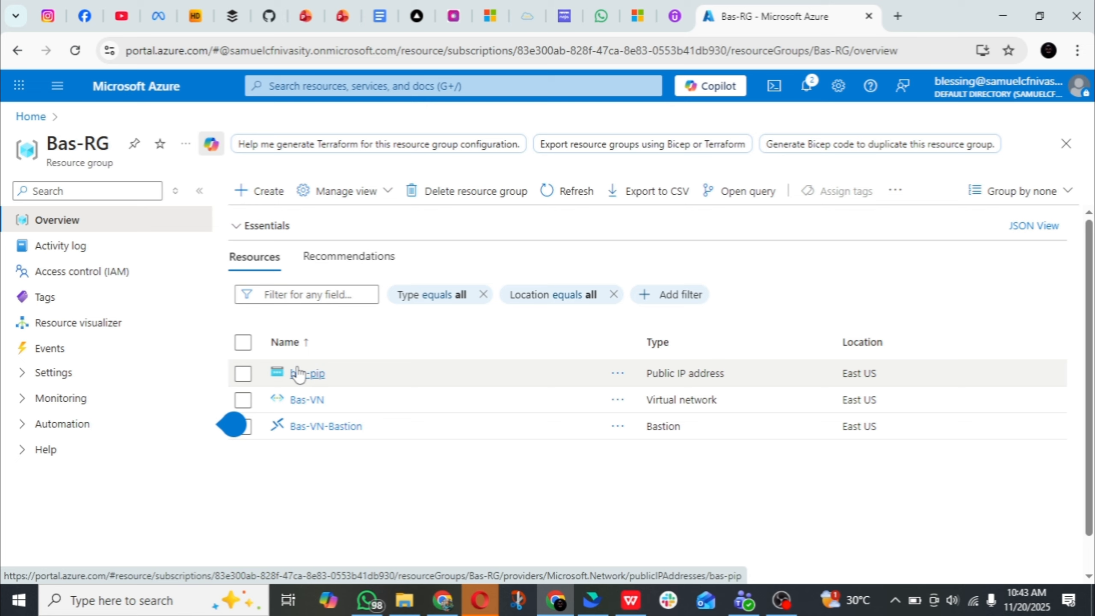
Go to the Virtual machines service and start creating a standard virtual machine
{"action": "left_click", "coordinate": [373, 85]}
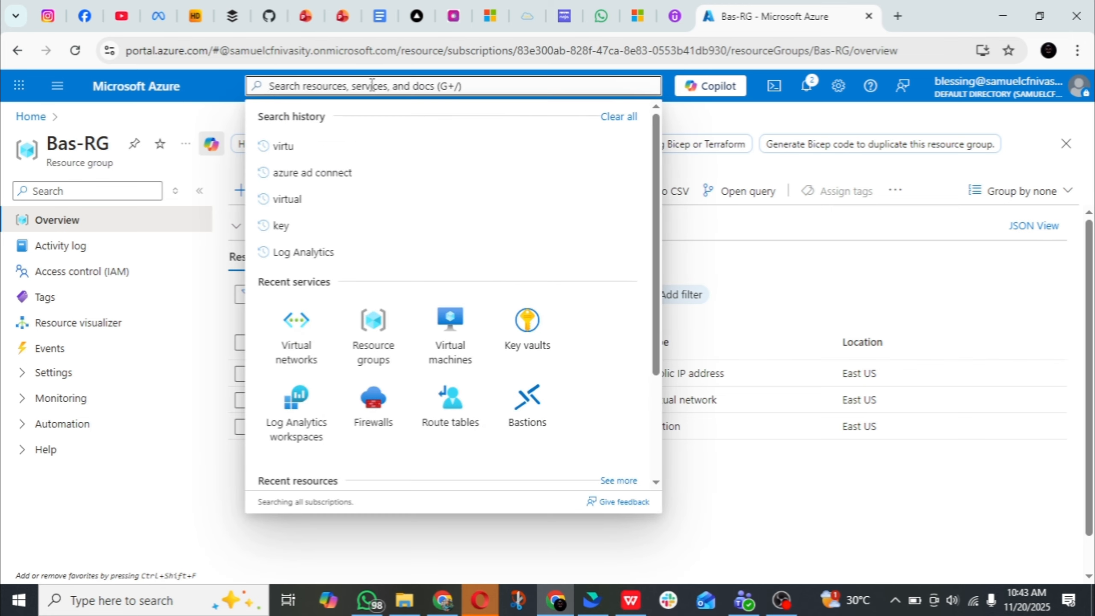
{"action": "left_click", "coordinate": [454, 327]}
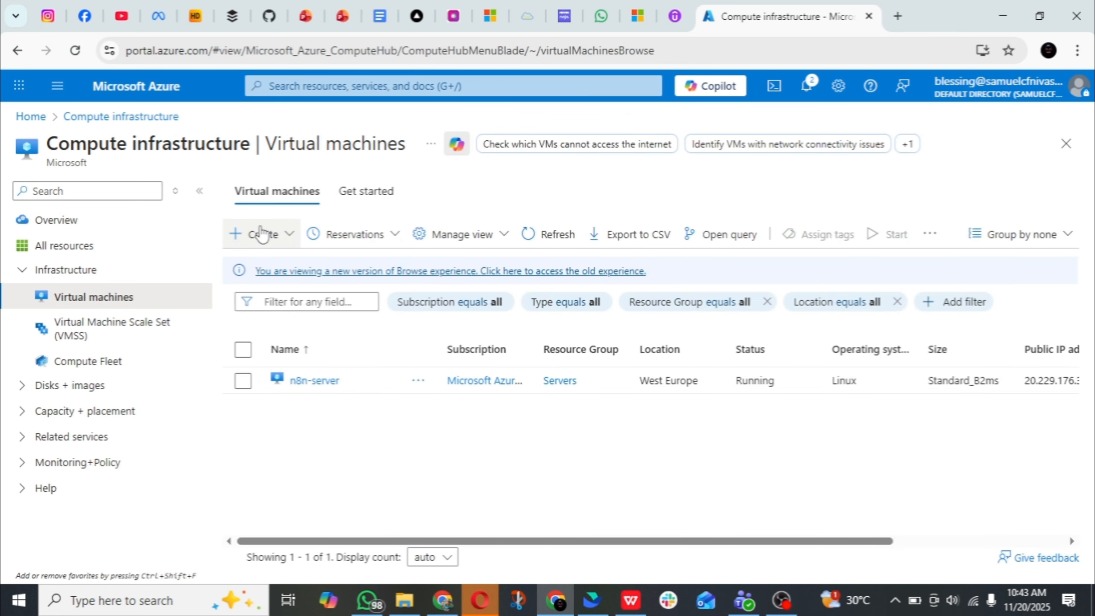
{"action": "left_click", "coordinate": [261, 234]}
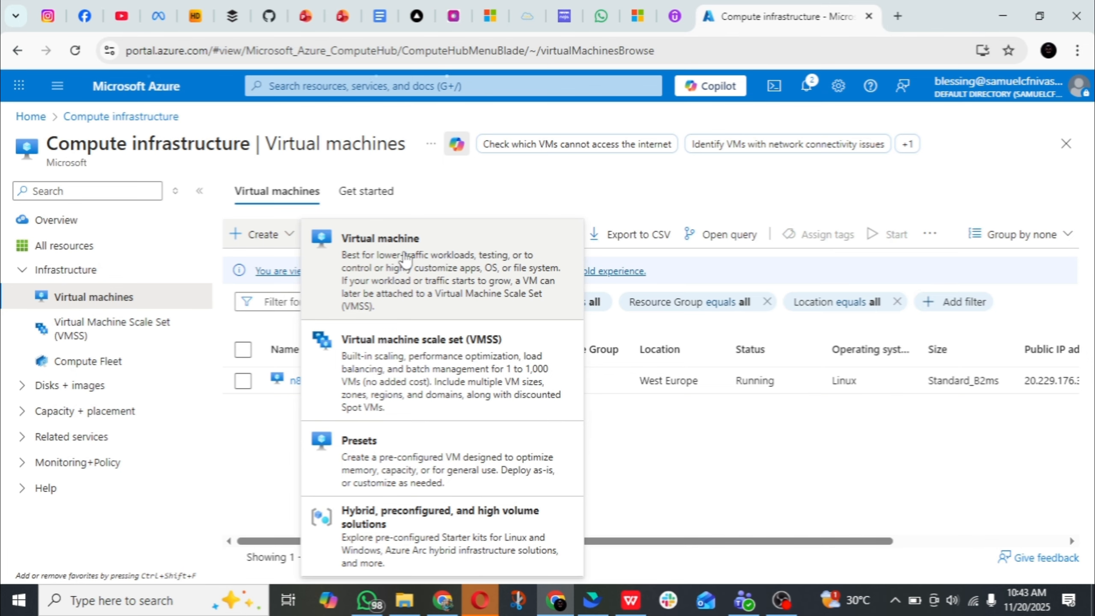
{"action": "left_click", "coordinate": [406, 260]}
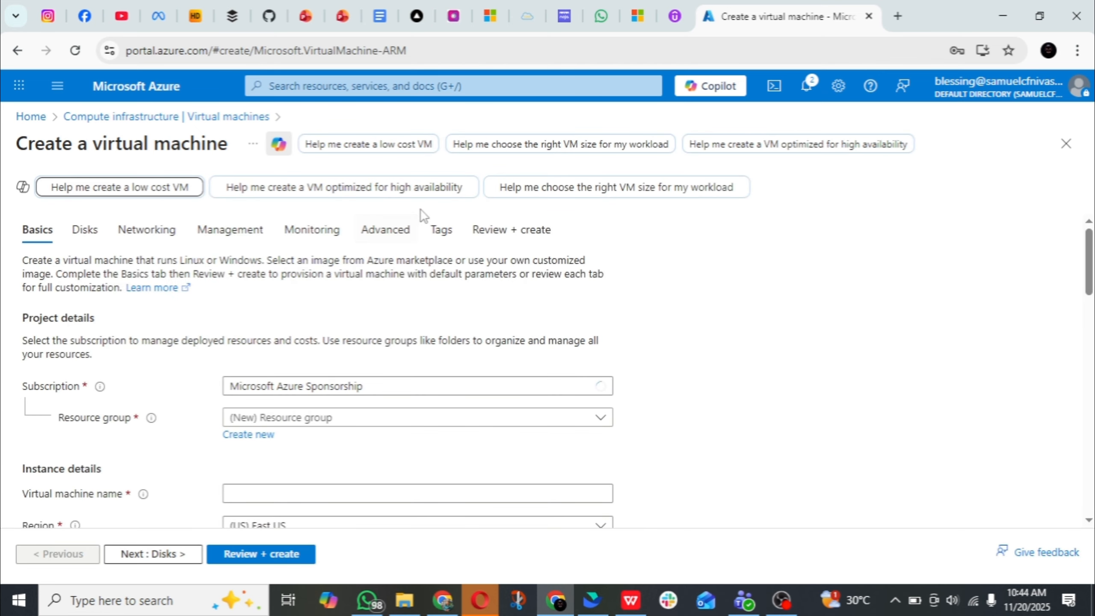
Assign the virtual machine to resource group Bas-RG and name it Bas-VM
{"action": "scroll", "coordinate": [431, 287], "scroll_direction": "down", "scroll_amount": 2}
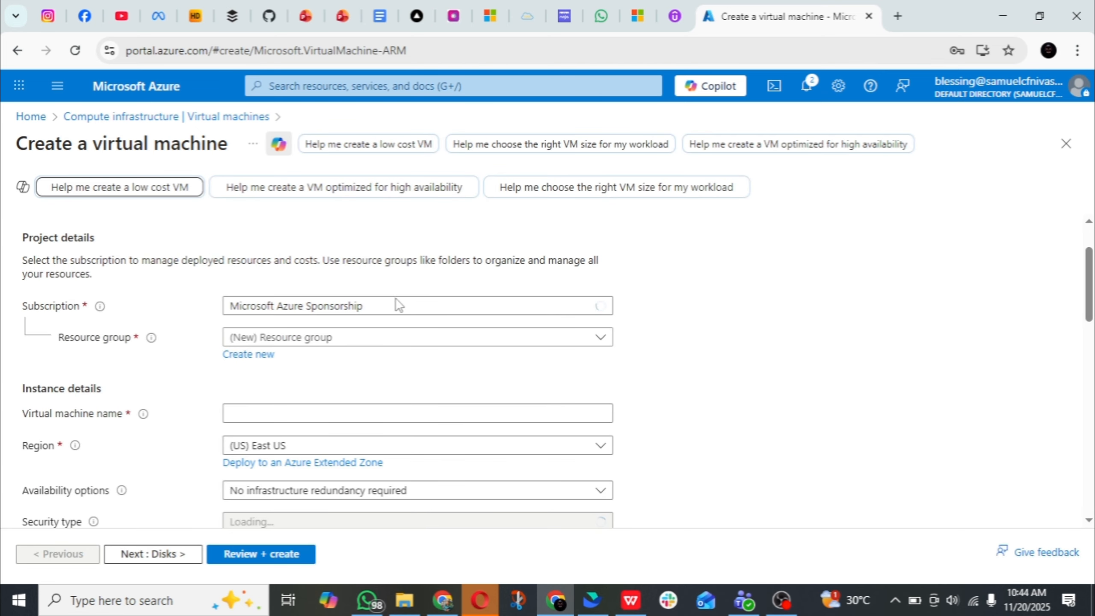
{"action": "left_click", "coordinate": [428, 337]}
{"action": "left_click", "coordinate": [255, 445]}
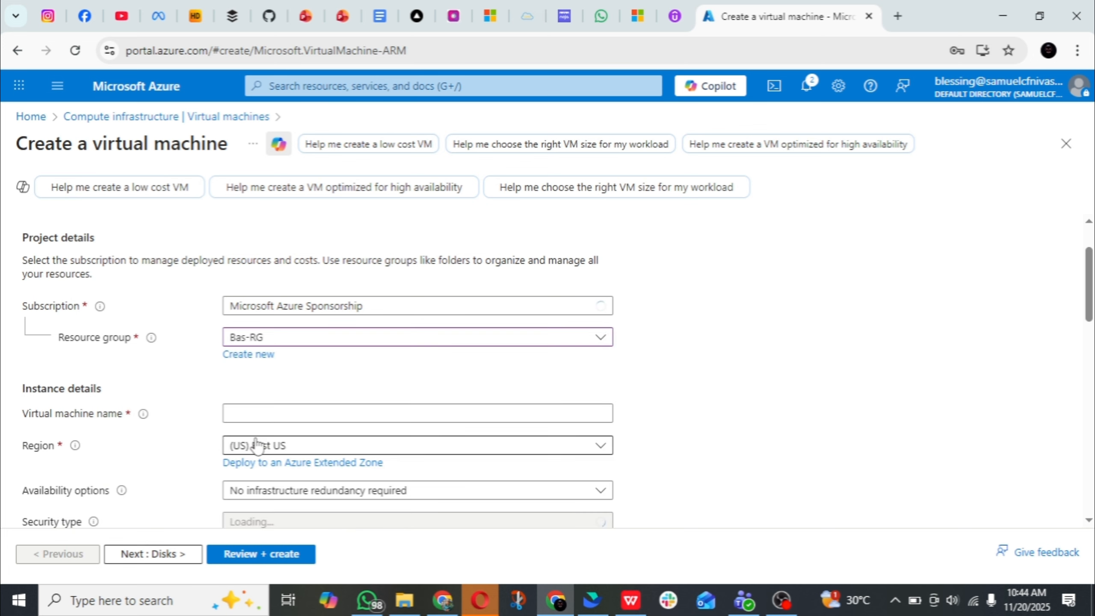
{"action": "scroll", "coordinate": [379, 296], "scroll_direction": "down", "scroll_amount": 4}
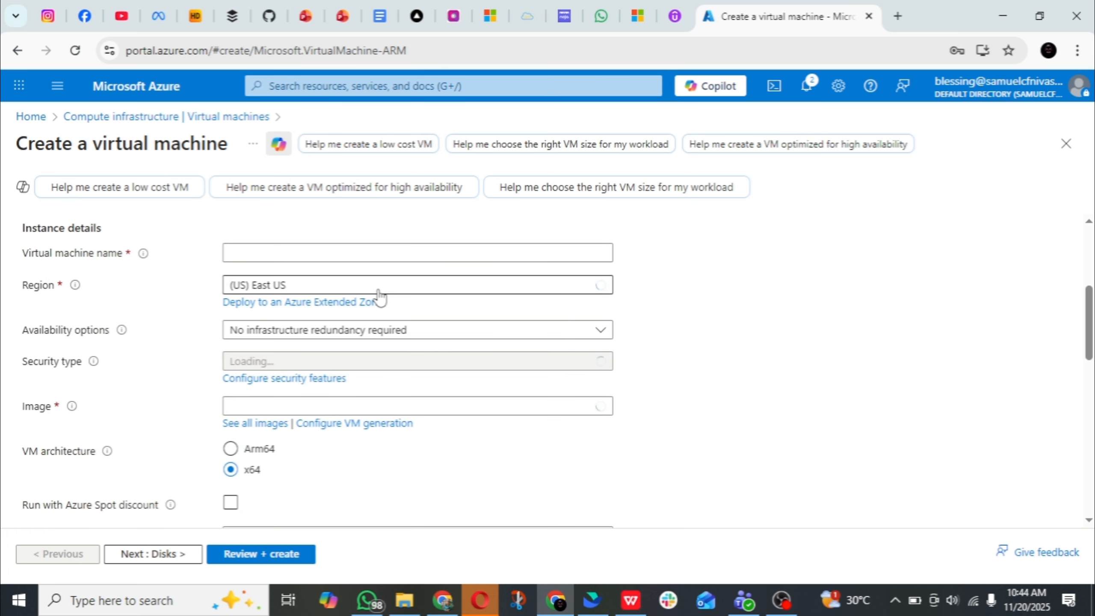
{"action": "left_click", "coordinate": [355, 248]}
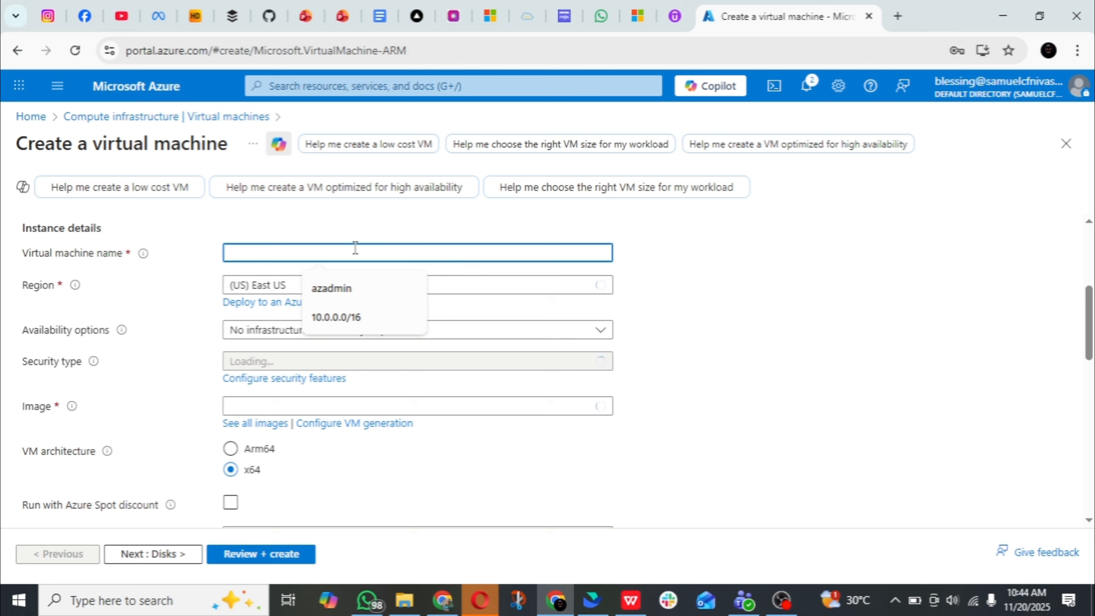
{"action": "type", "text": "Bas-VM"}
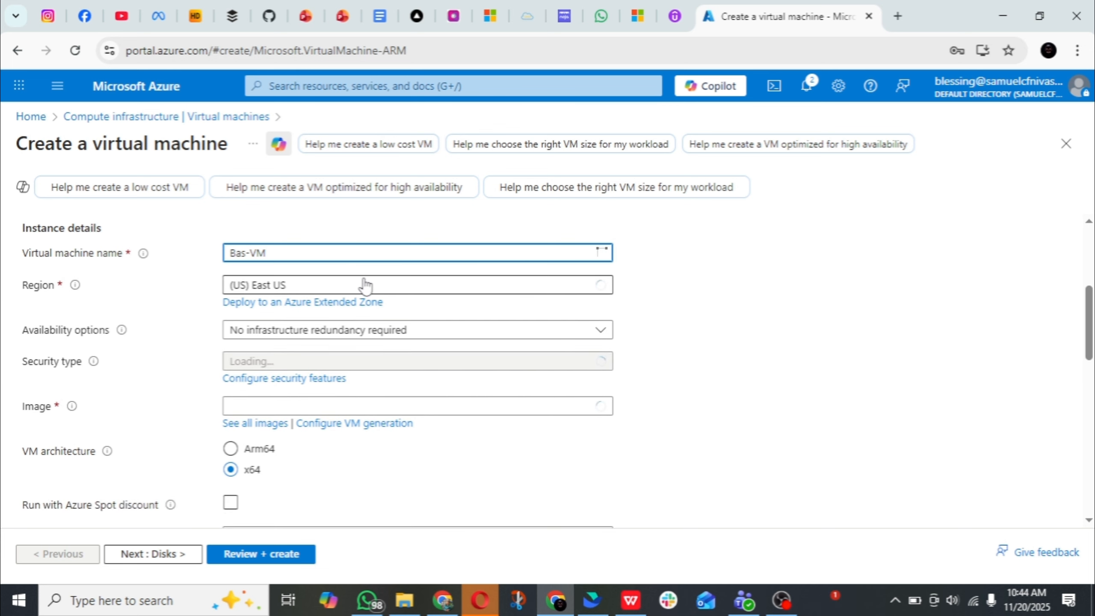
Choose Windows Server 2022 Datacenter: Azure Edition - x64 Gen2 as the virtual machine's image
{"action": "scroll", "coordinate": [375, 281], "scroll_direction": "down", "scroll_amount": 2}
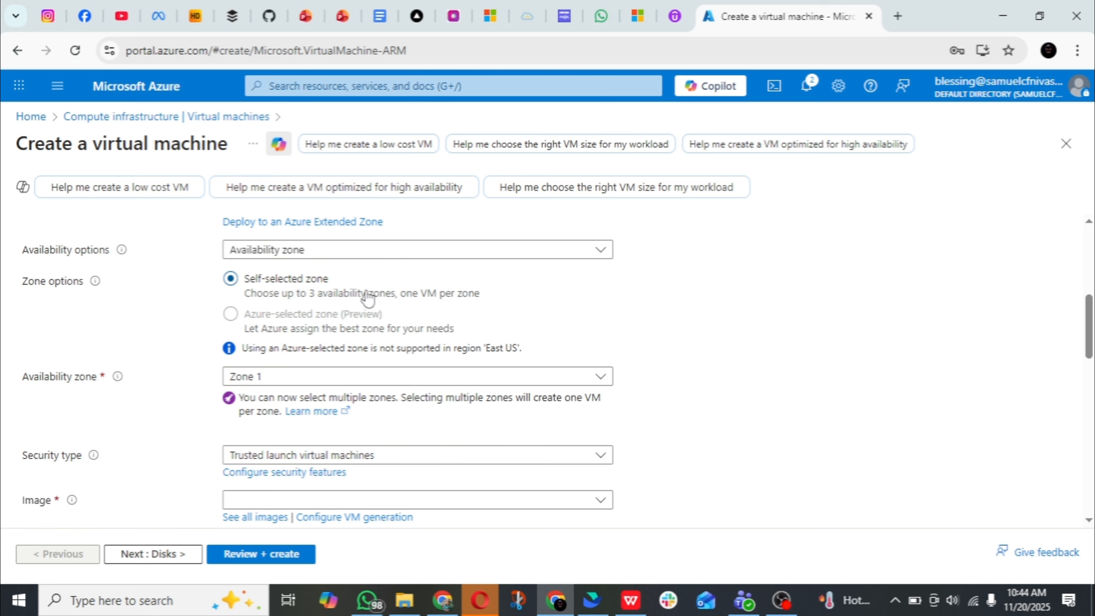
{"action": "scroll", "coordinate": [335, 297], "scroll_direction": "down", "scroll_amount": 2}
{"action": "scroll", "coordinate": [335, 296], "scroll_direction": "down", "scroll_amount": 2}
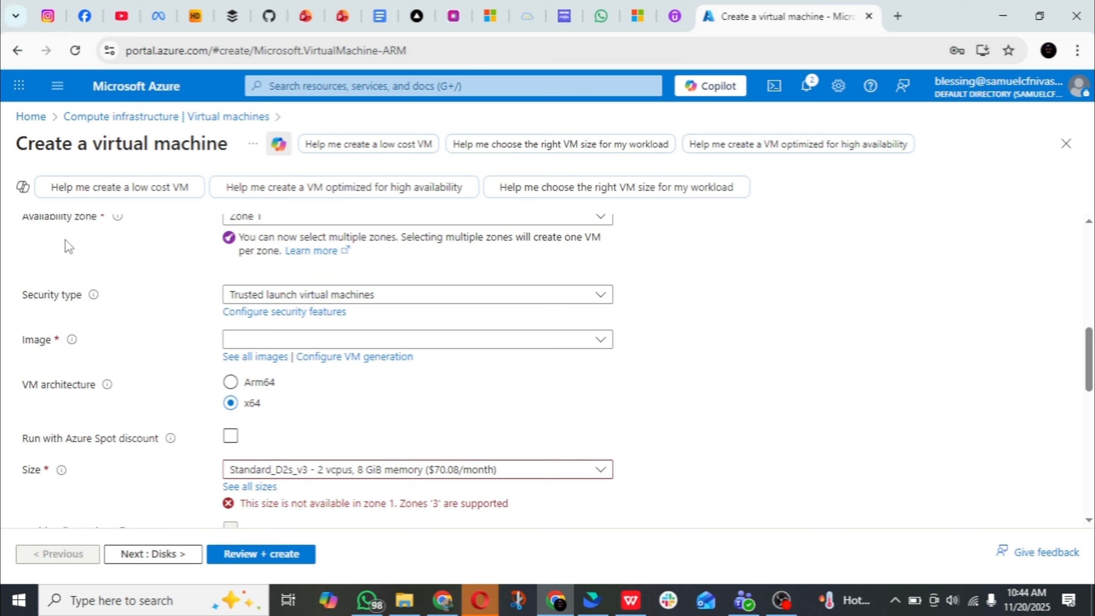
{"action": "left_click", "coordinate": [285, 345]}
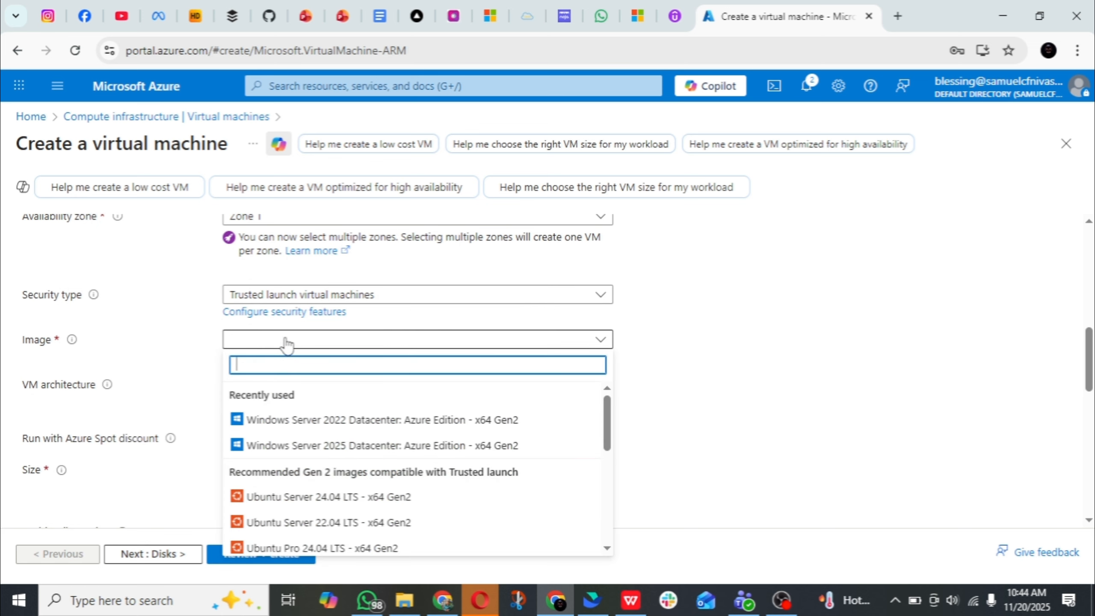
{"action": "left_click", "coordinate": [323, 421]}
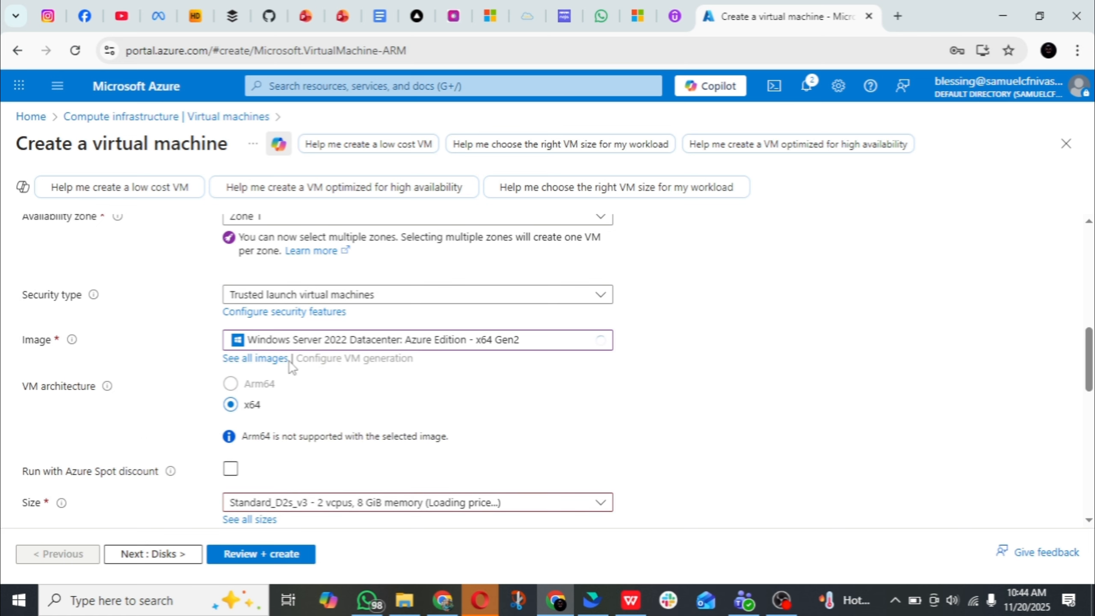
Change the virtual machine's availability zone selection from Zone 1 to Zone 3 to suit the Standard_D2s_v3 size
{"action": "scroll", "coordinate": [291, 361], "scroll_direction": "down", "scroll_amount": 2}
{"action": "scroll", "coordinate": [293, 361], "scroll_direction": "down", "scroll_amount": 4}
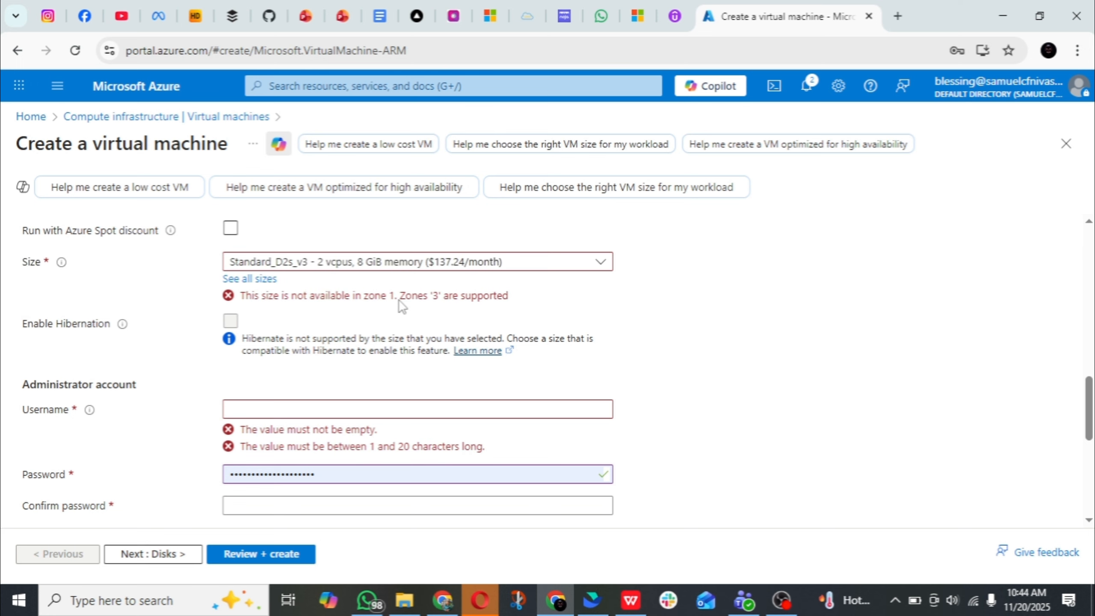
{"action": "scroll", "coordinate": [401, 307], "scroll_direction": "up", "scroll_amount": 10}
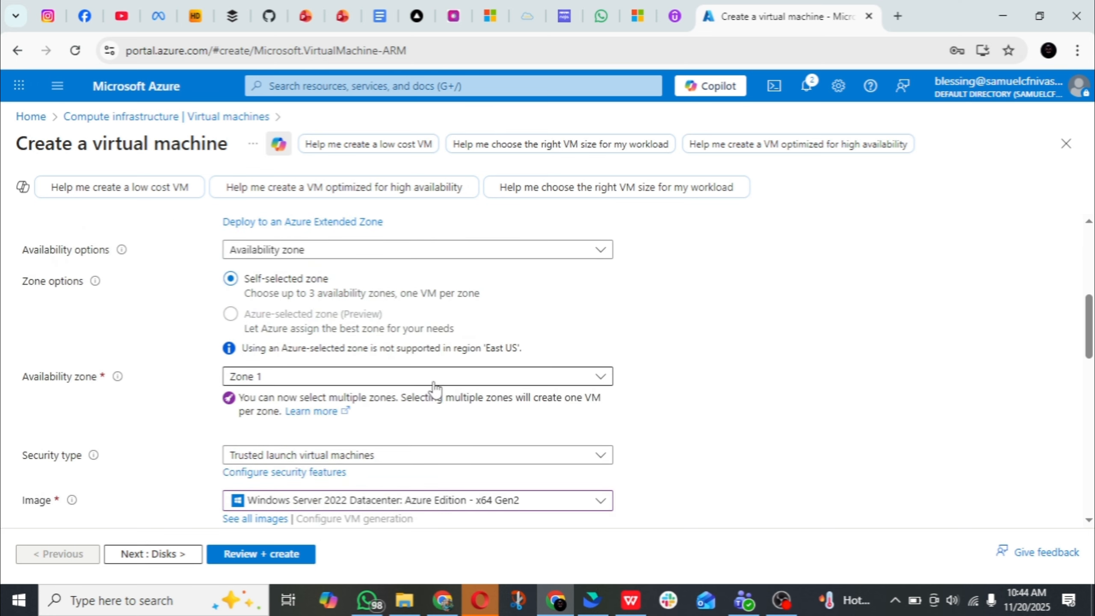
{"action": "left_click", "coordinate": [434, 382]}
{"action": "left_click", "coordinate": [237, 399]}
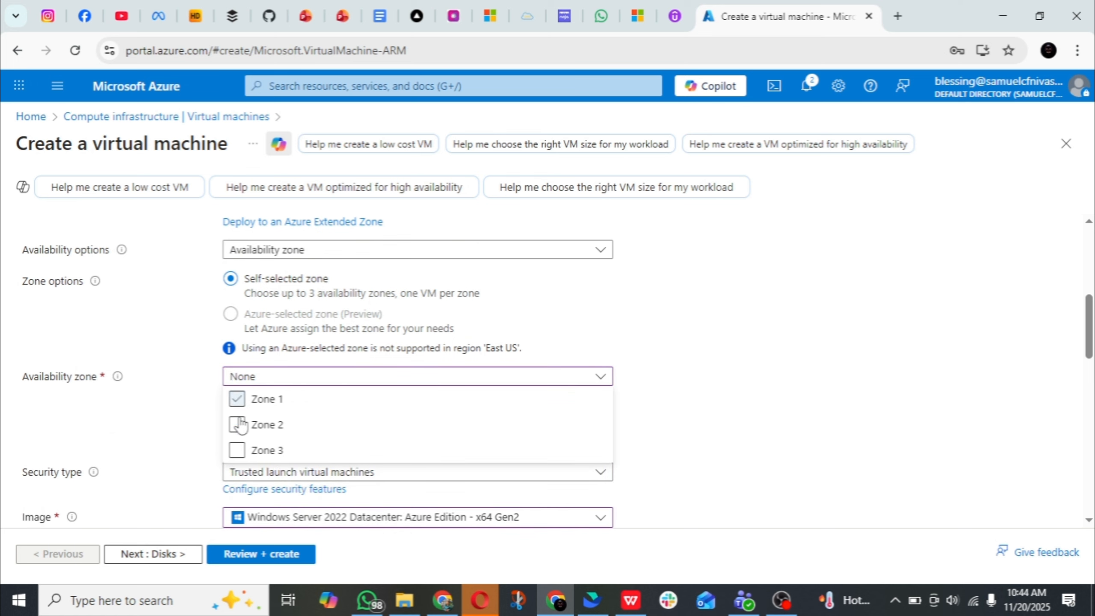
{"action": "left_click", "coordinate": [237, 450]}
Set the virtual machine's administrator account username to azadmin
{"action": "scroll", "coordinate": [295, 351], "scroll_direction": "down", "scroll_amount": 6}
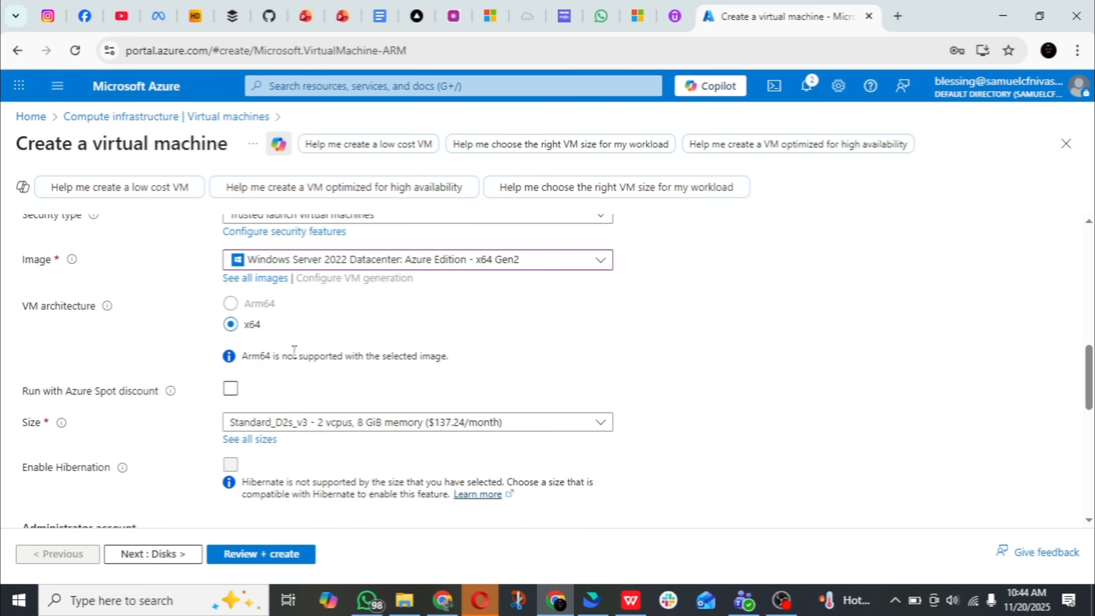
{"action": "scroll", "coordinate": [302, 352], "scroll_direction": "down", "scroll_amount": 4}
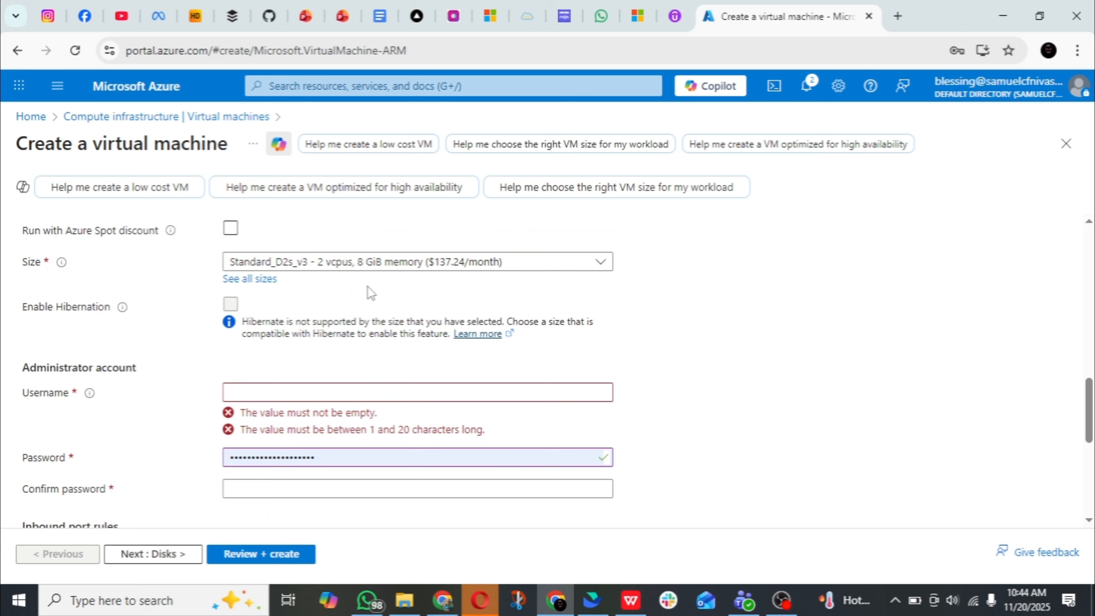
{"action": "scroll", "coordinate": [321, 350], "scroll_direction": "down", "scroll_amount": 2}
{"action": "left_click", "coordinate": [317, 319]}
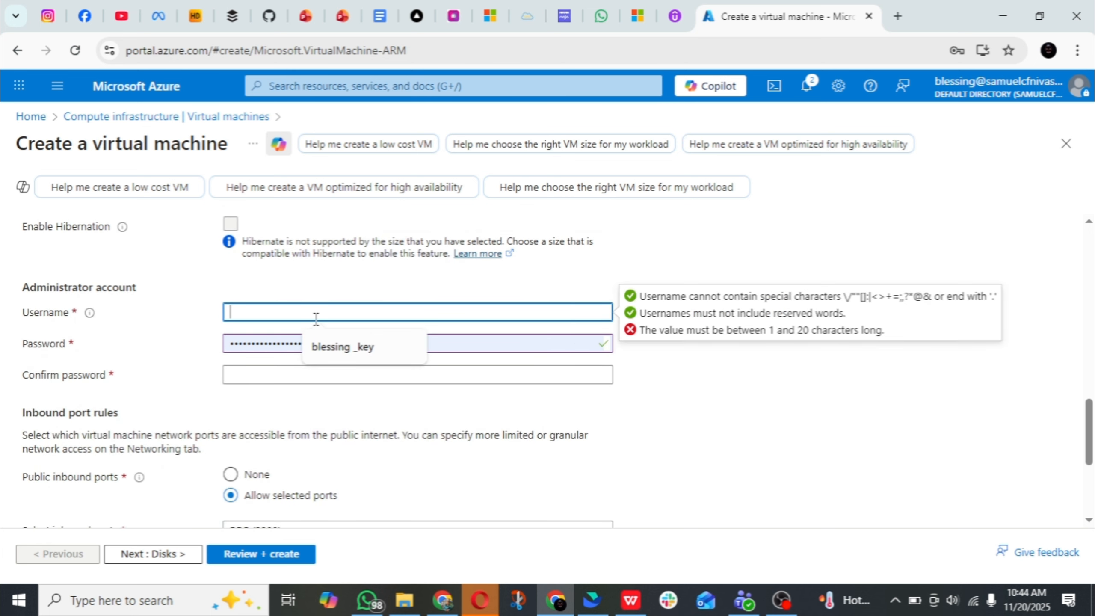
{"action": "type", "text": "az"}
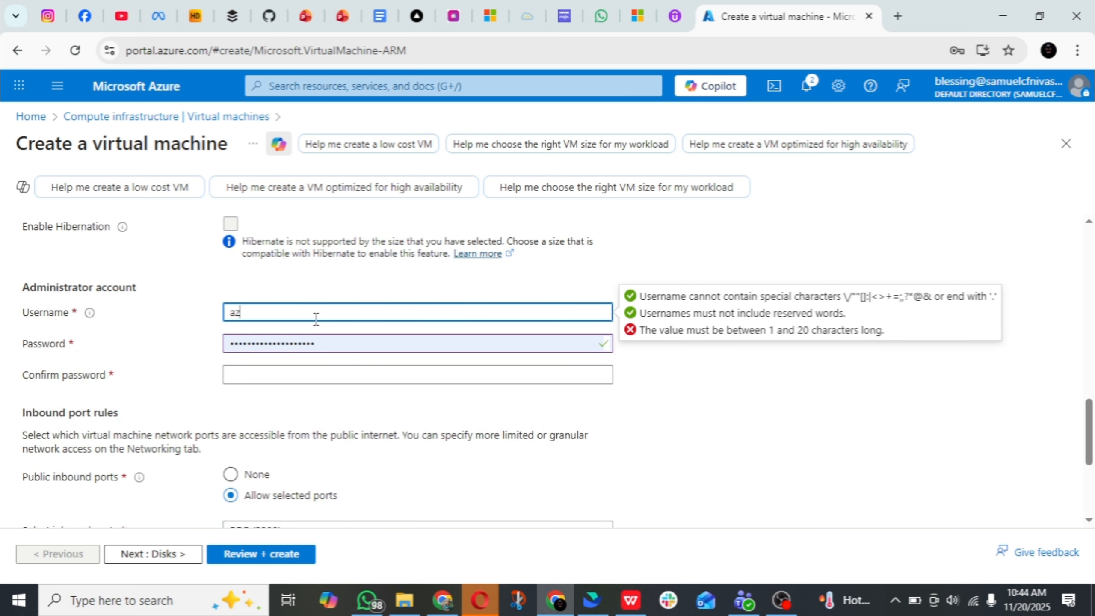
{"action": "type", "text": "admin"}
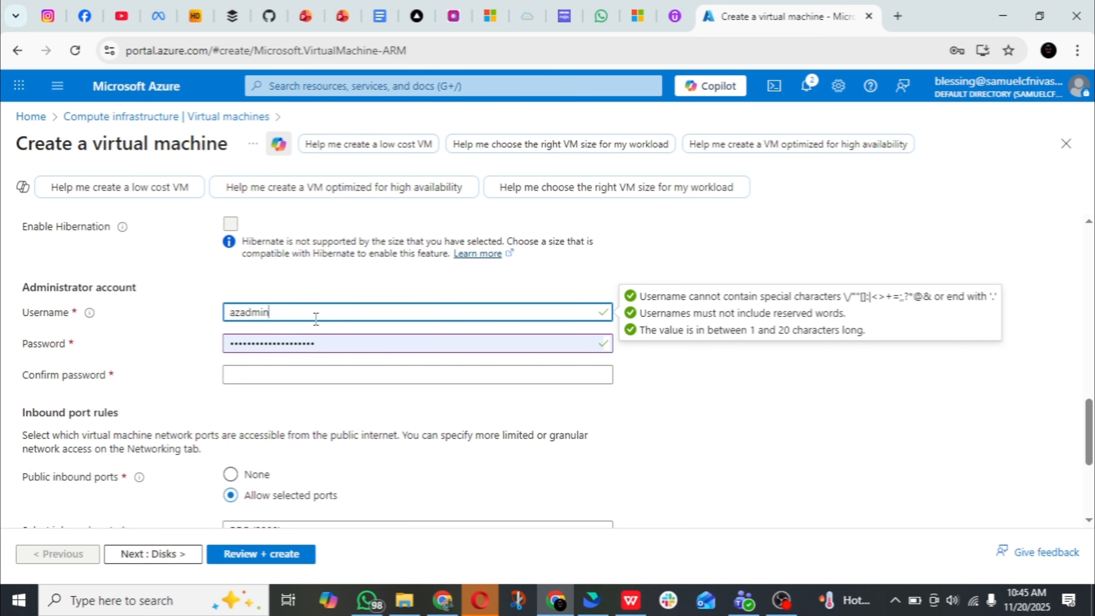
Fill in the administrator account's password and confirm it using the saved azadmin credentials
{"action": "double_click", "coordinate": [292, 348]}
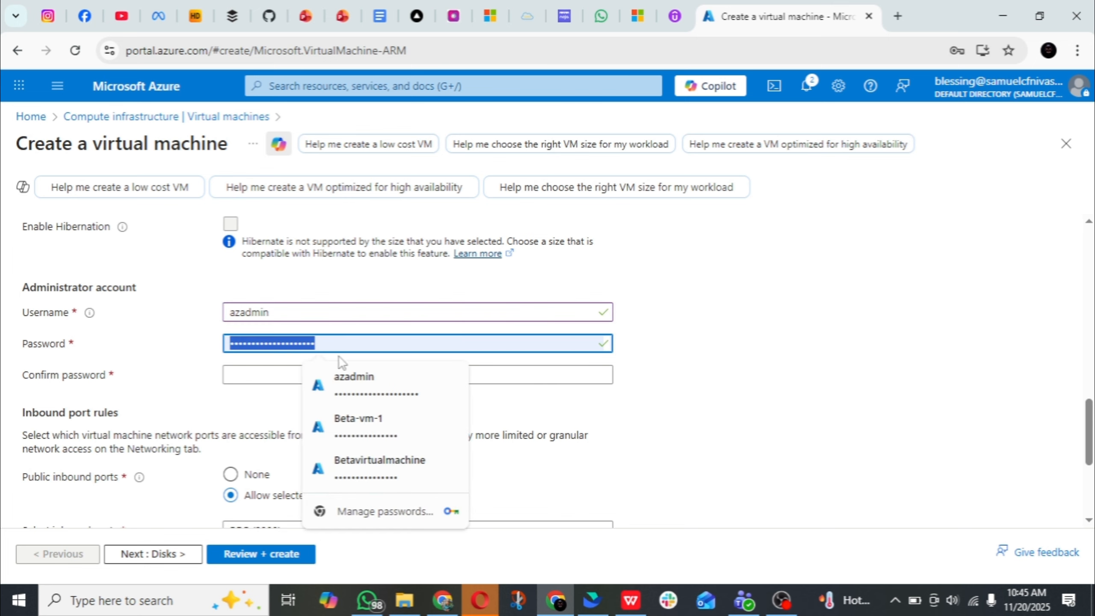
{"action": "left_click", "coordinate": [343, 379]}
{"action": "left_click", "coordinate": [330, 372]}
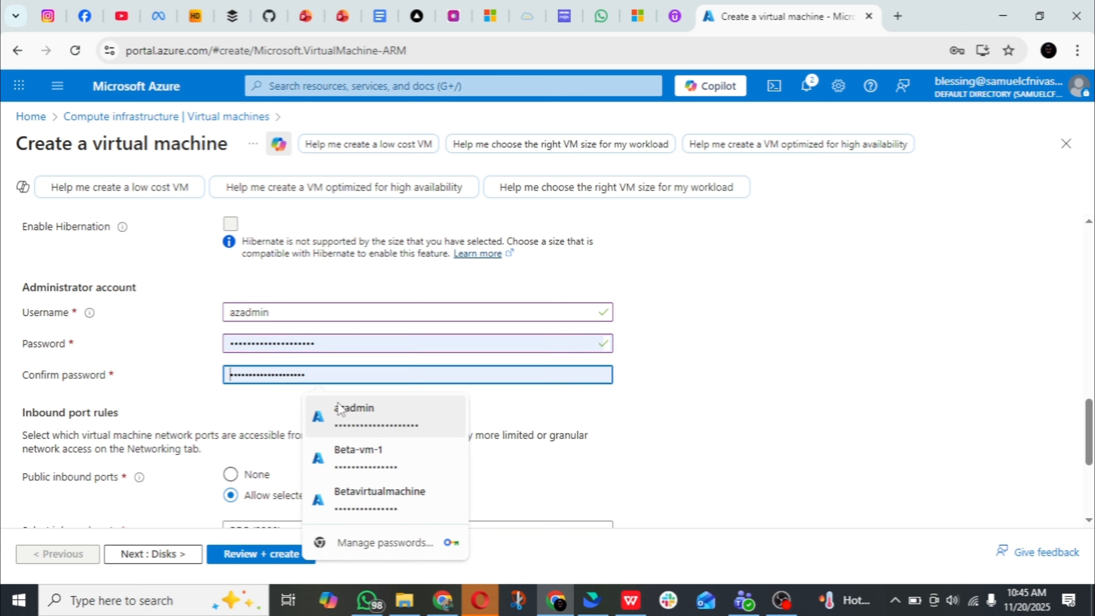
{"action": "left_click", "coordinate": [347, 411]}
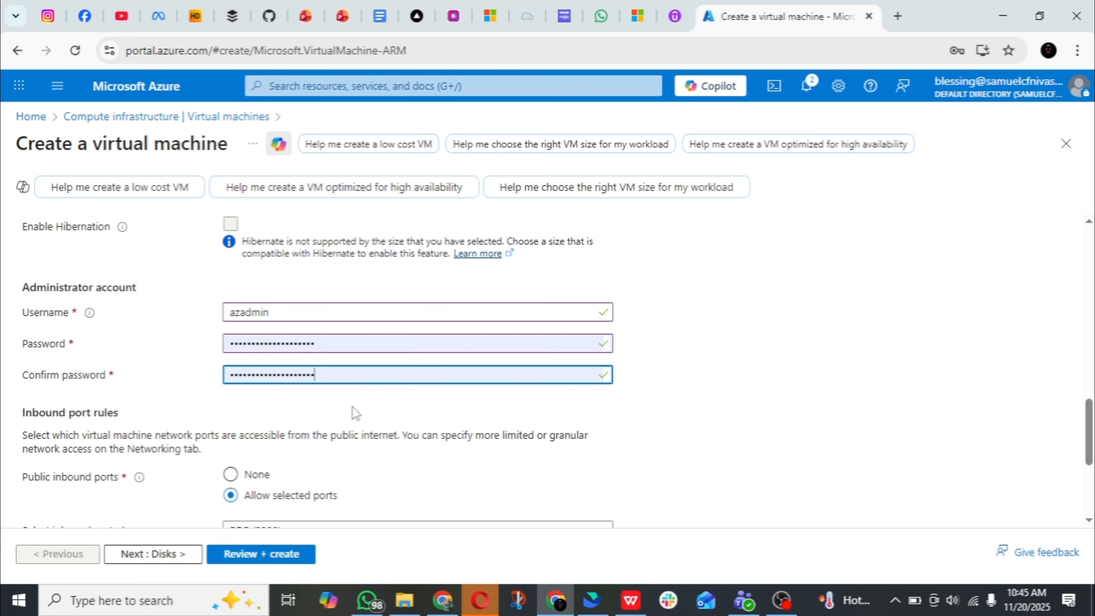
Keep the default inbound port rules and set Bas-VM's OS disk type to Standard SSD (locally-redundant storage)
{"action": "scroll", "coordinate": [359, 415], "scroll_direction": "down", "scroll_amount": 2}
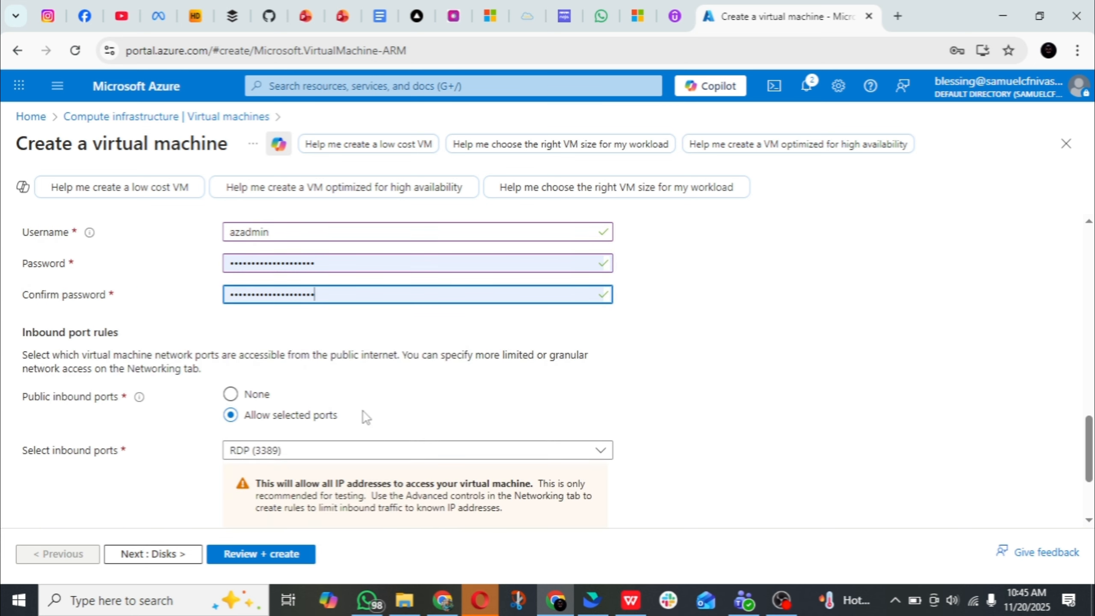
{"action": "scroll", "coordinate": [361, 417], "scroll_direction": "down", "scroll_amount": 2}
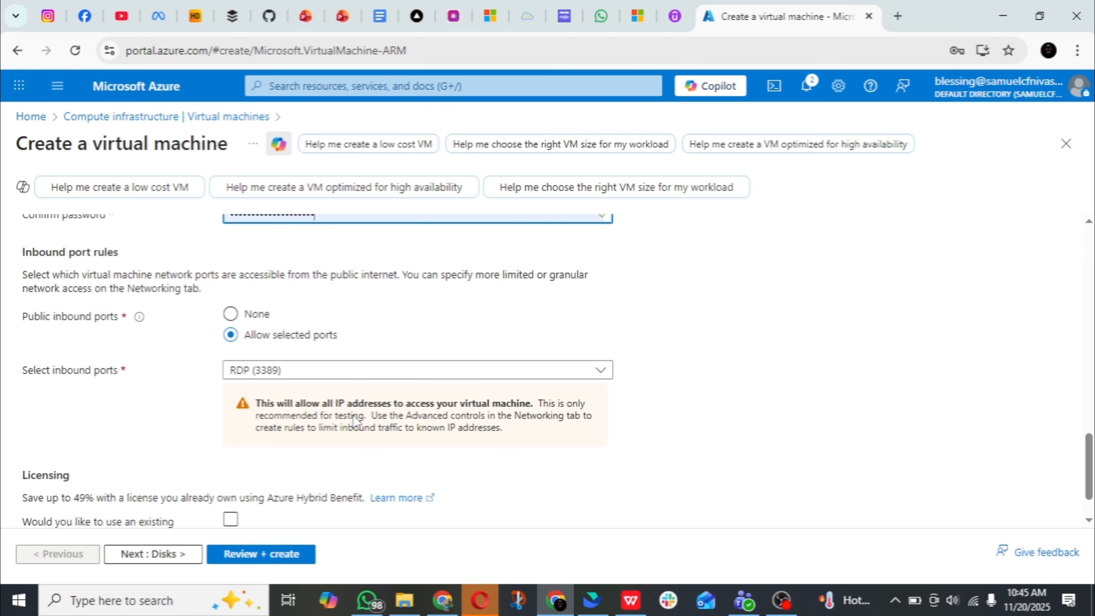
{"action": "scroll", "coordinate": [353, 421], "scroll_direction": "down", "scroll_amount": 2}
{"action": "left_click", "coordinate": [157, 557]}
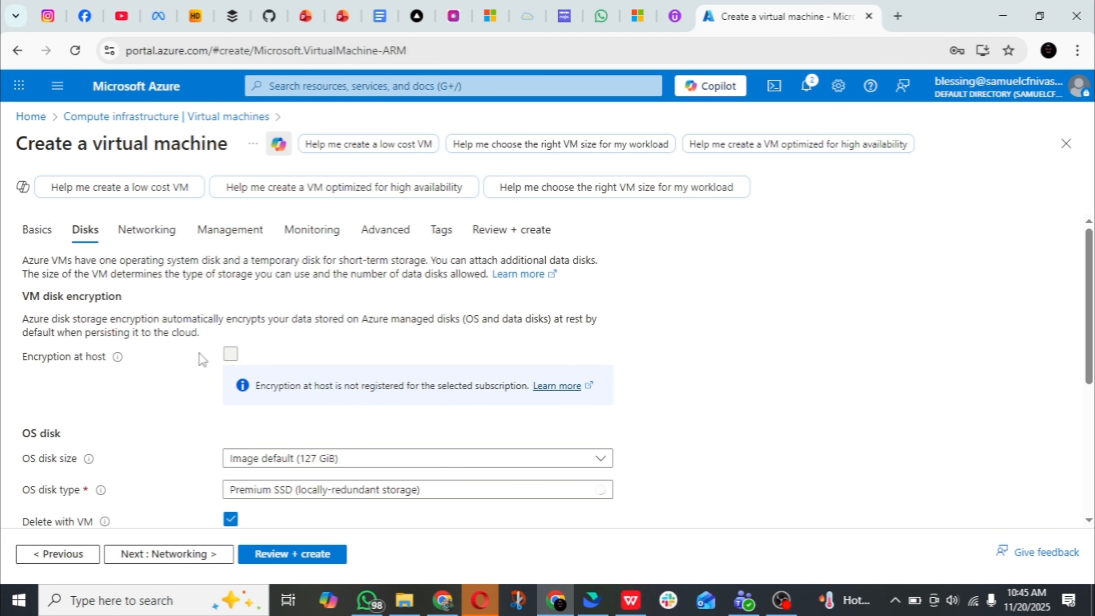
{"action": "scroll", "coordinate": [203, 359], "scroll_direction": "down", "scroll_amount": 4}
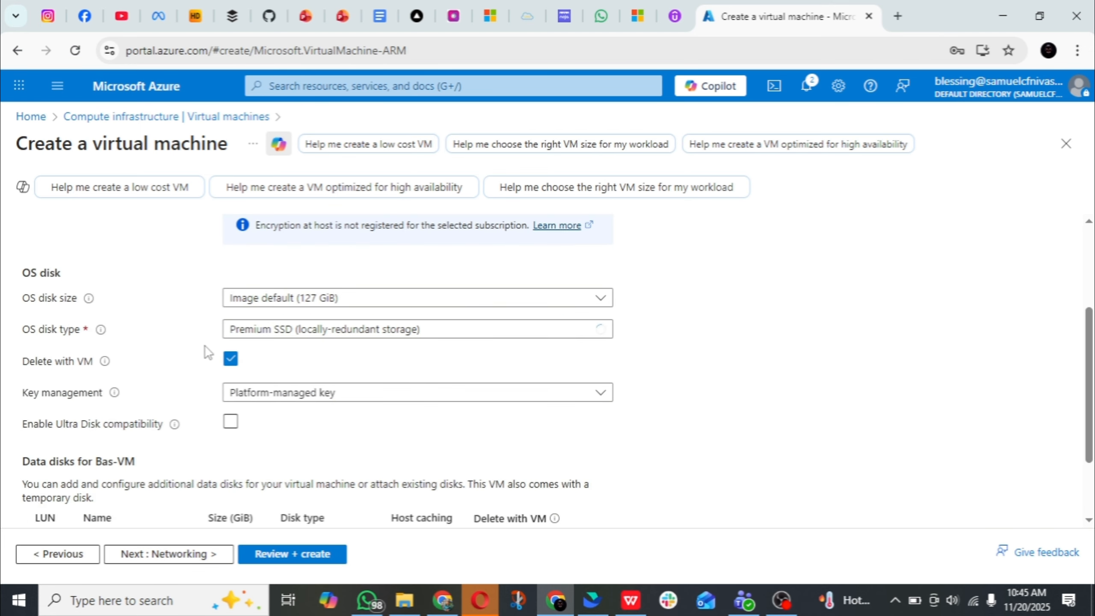
{"action": "left_click", "coordinate": [433, 332]}
{"action": "left_click", "coordinate": [306, 449]}
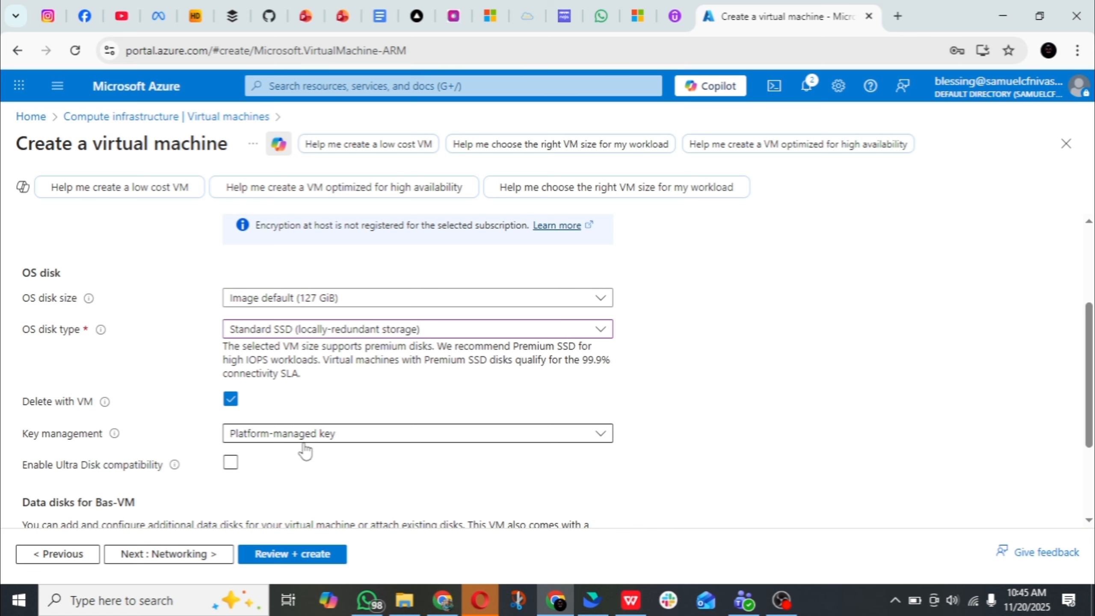
{"action": "scroll", "coordinate": [311, 413], "scroll_direction": "down", "scroll_amount": 2}
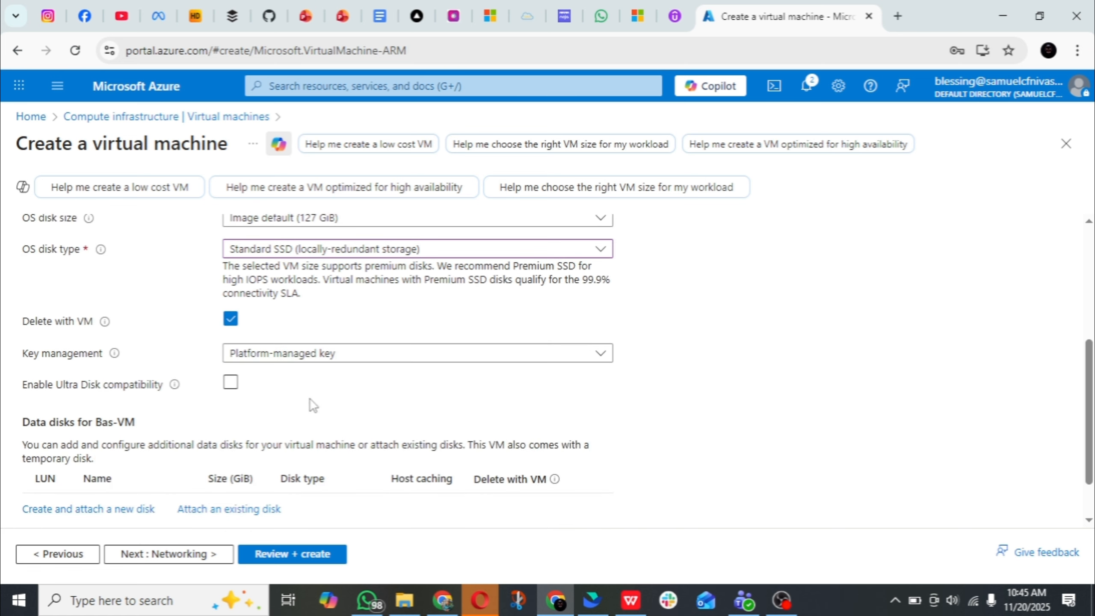
{"action": "scroll", "coordinate": [312, 407], "scroll_direction": "down", "scroll_amount": 1}
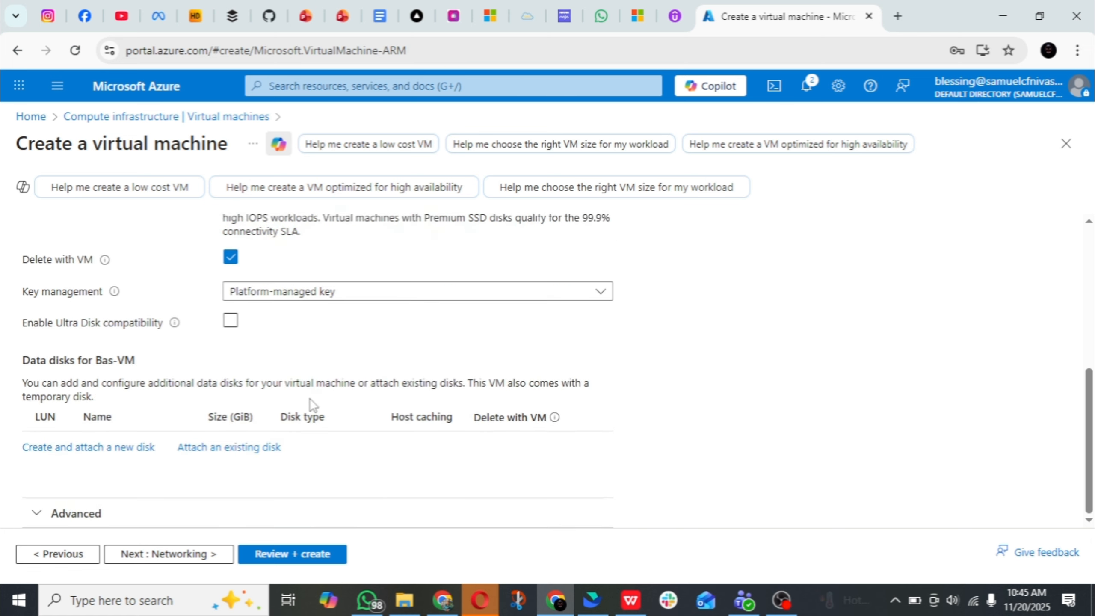
In the networking settings, set the public IP of Bas-VM's network interface to None
{"action": "left_click", "coordinate": [192, 555]}
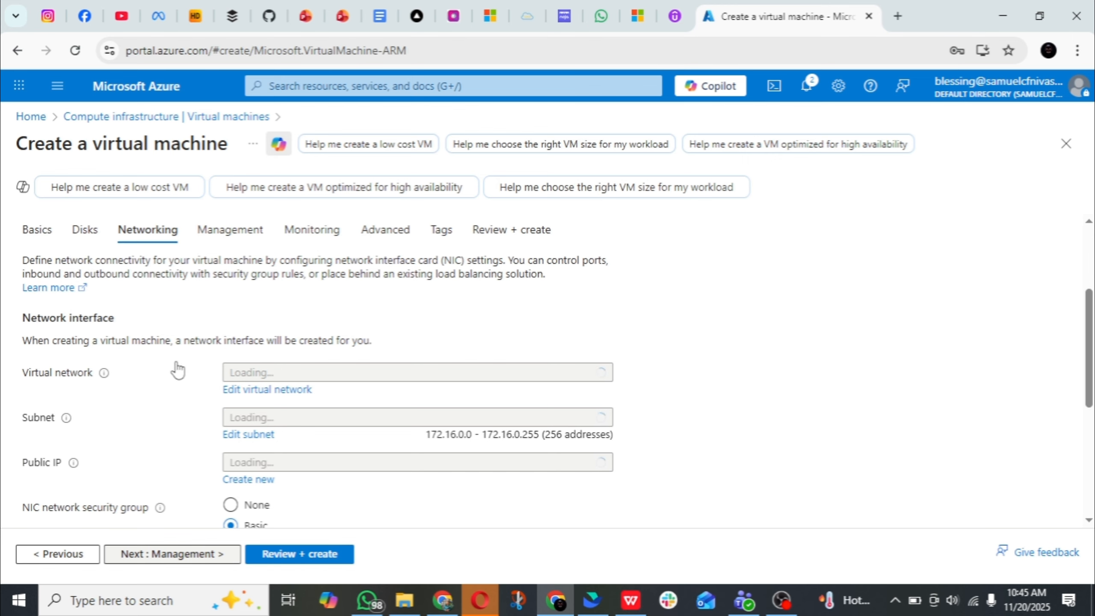
{"action": "scroll", "coordinate": [179, 368], "scroll_direction": "up", "scroll_amount": 3}
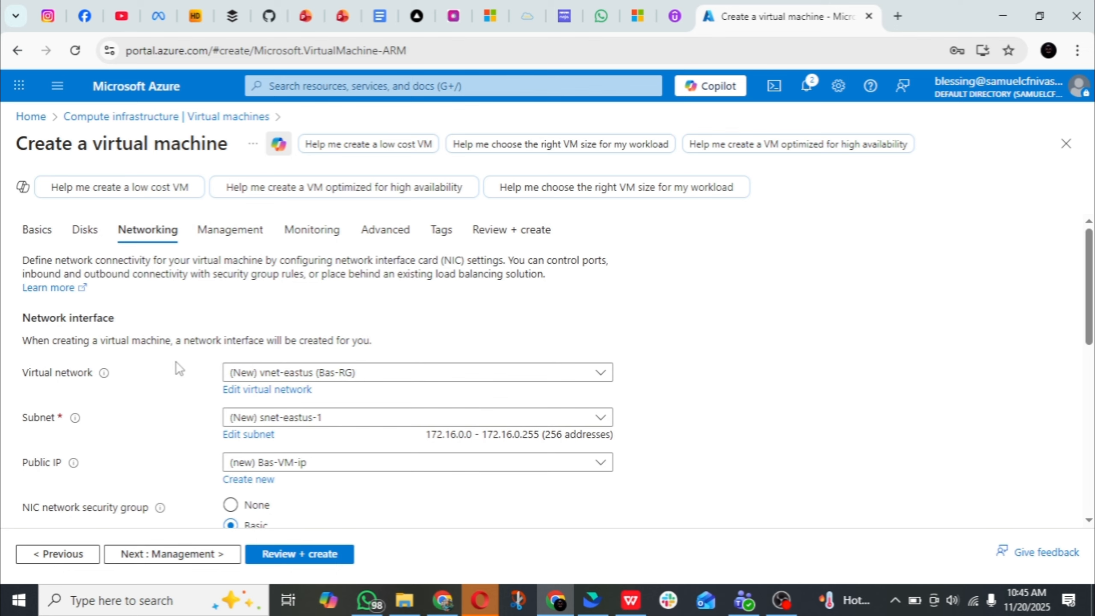
{"action": "scroll", "coordinate": [179, 364], "scroll_direction": "down", "scroll_amount": 2}
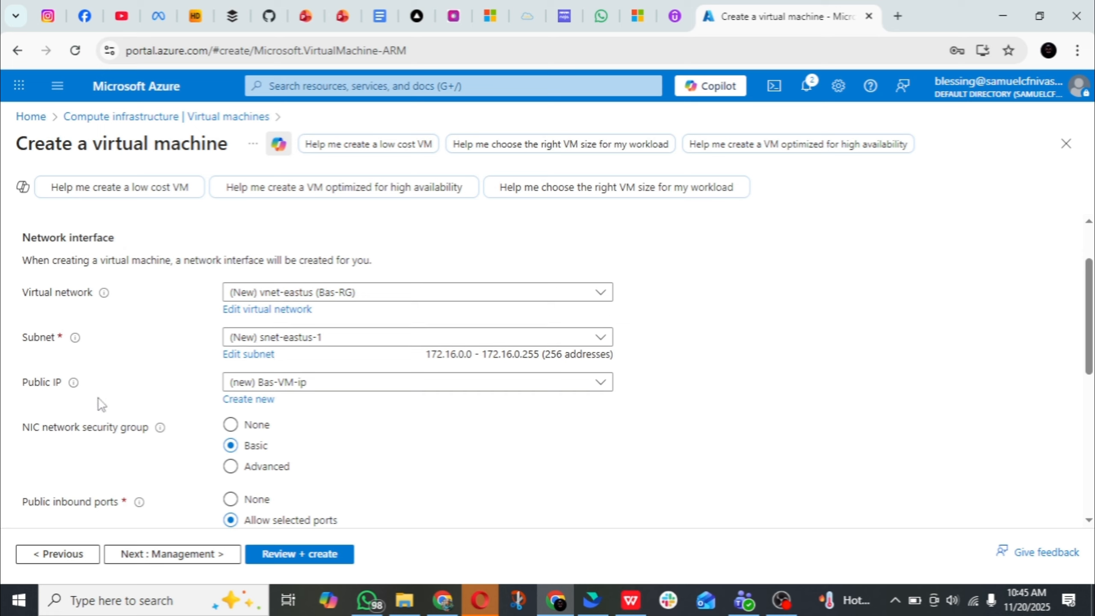
{"action": "left_click", "coordinate": [323, 391]}
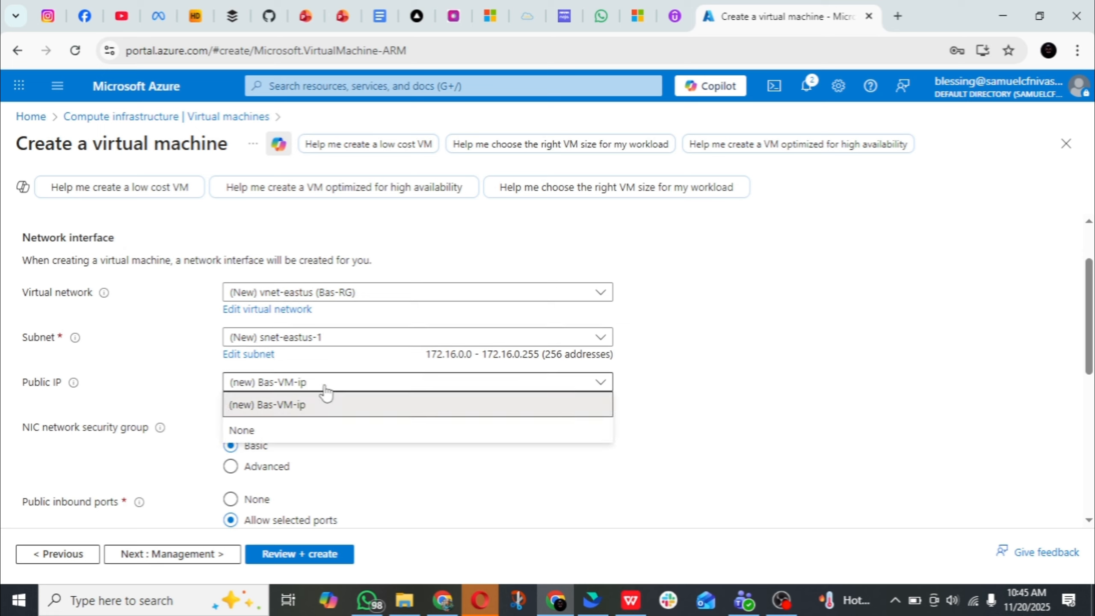
{"action": "left_click", "coordinate": [293, 431]}
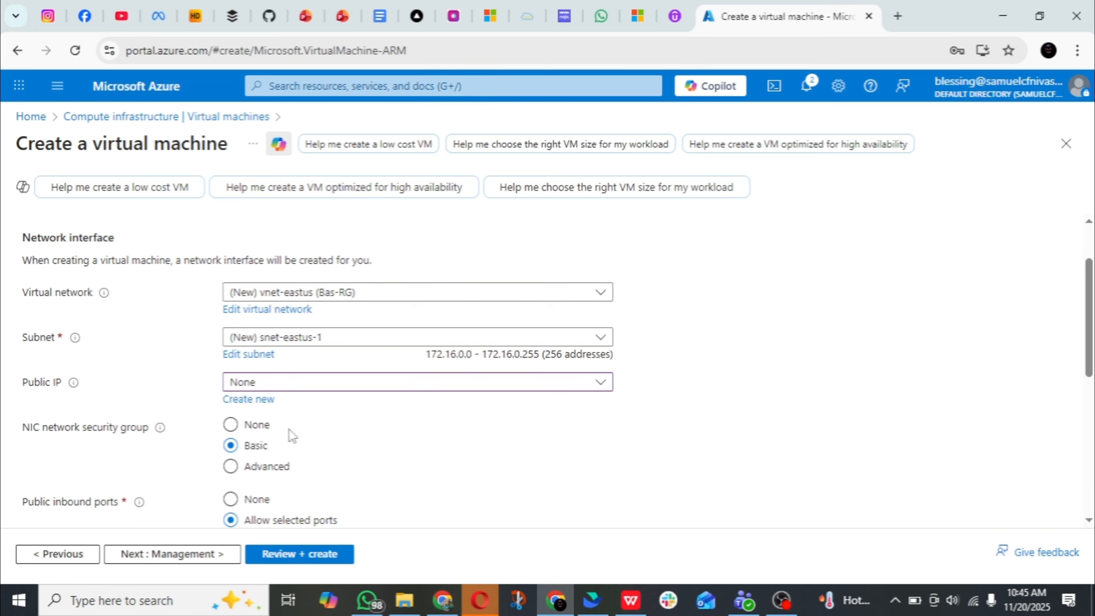
{"action": "left_click", "coordinate": [325, 388]}
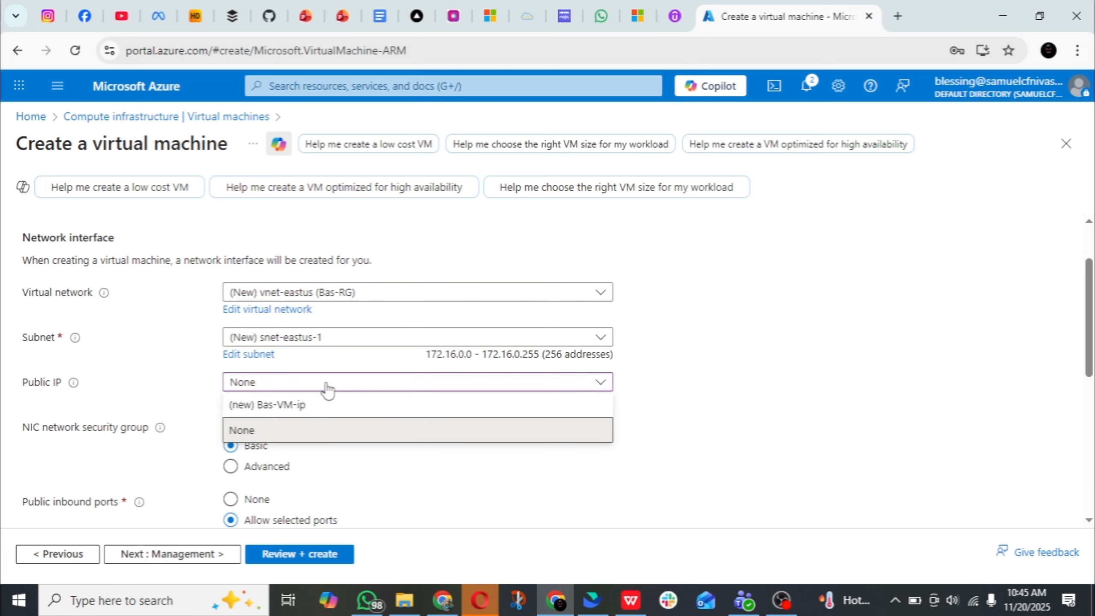
{"action": "left_click", "coordinate": [343, 475]}
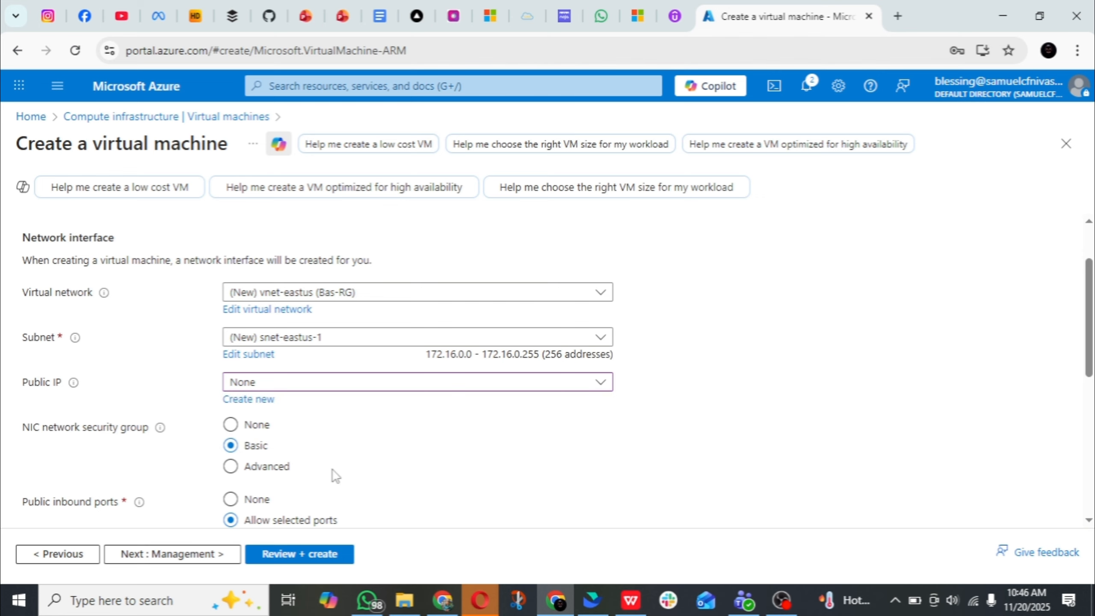
{"action": "scroll", "coordinate": [336, 475], "scroll_direction": "down", "scroll_amount": 2}
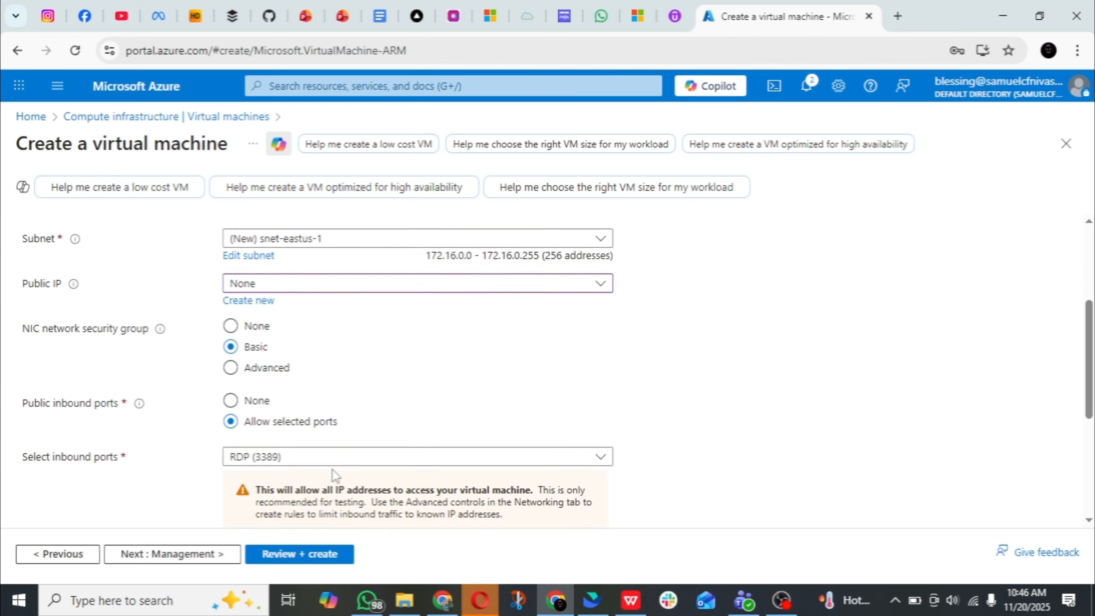
Examine the virtual machine's management options, including identity, Microsoft Entra ID login, auto-shutdown, backup and site recovery
{"action": "left_click", "coordinate": [182, 560]}
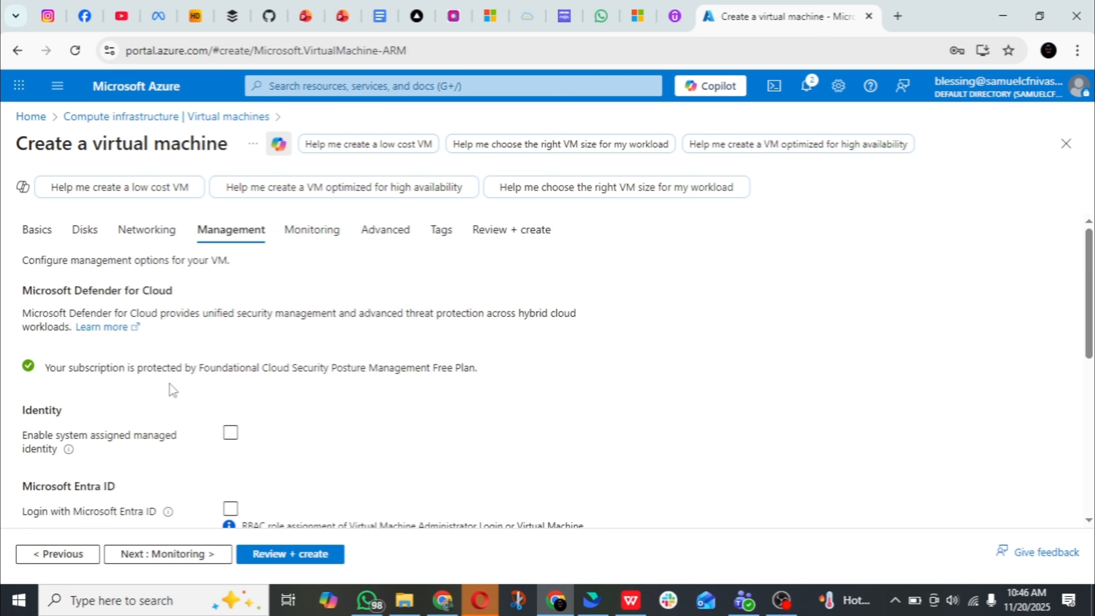
{"action": "scroll", "coordinate": [176, 371], "scroll_direction": "down", "scroll_amount": 1}
{"action": "scroll", "coordinate": [176, 371], "scroll_direction": "down", "scroll_amount": 5}
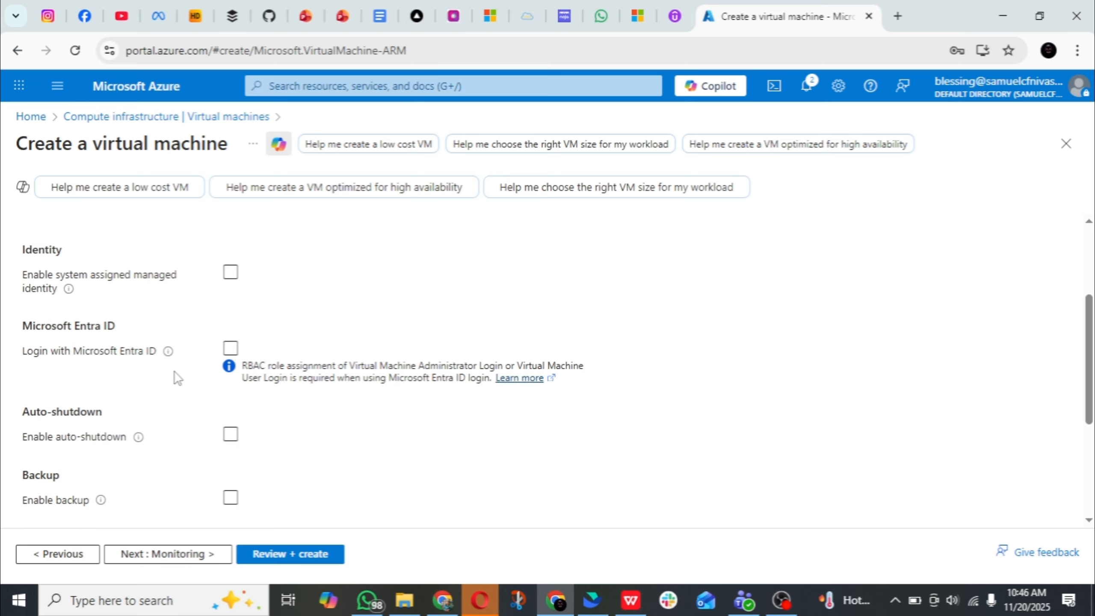
{"action": "scroll", "coordinate": [176, 377], "scroll_direction": "up", "scroll_amount": 2}
{"action": "scroll", "coordinate": [175, 371], "scroll_direction": "up", "scroll_amount": 4}
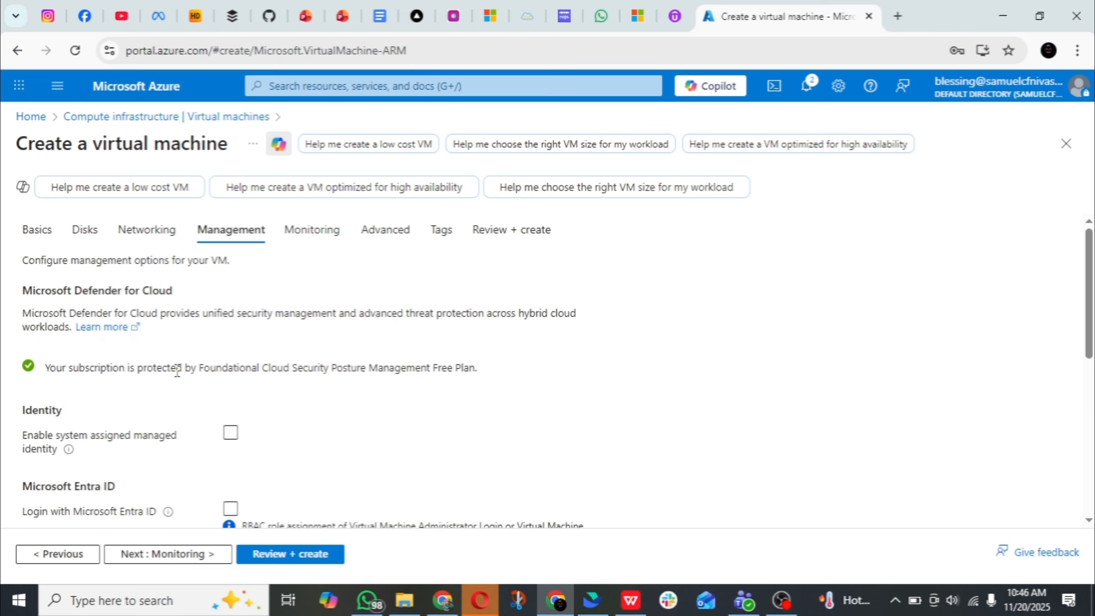
{"action": "scroll", "coordinate": [177, 371], "scroll_direction": "down", "scroll_amount": 6}
{"action": "scroll", "coordinate": [177, 370], "scroll_direction": "up", "scroll_amount": 5}
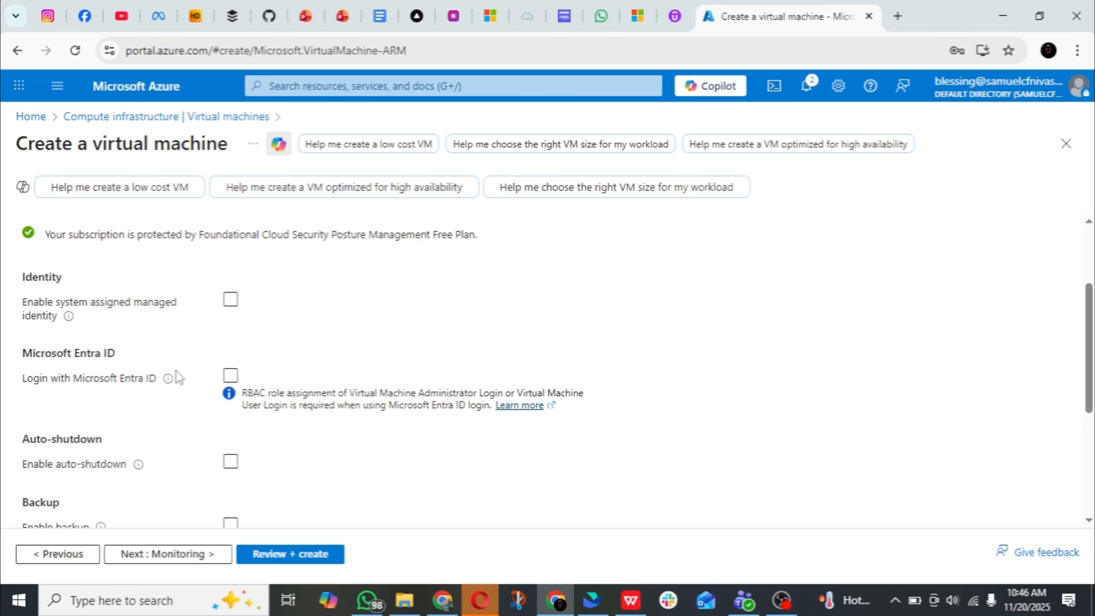
{"action": "scroll", "coordinate": [175, 382], "scroll_direction": "down", "scroll_amount": 2}
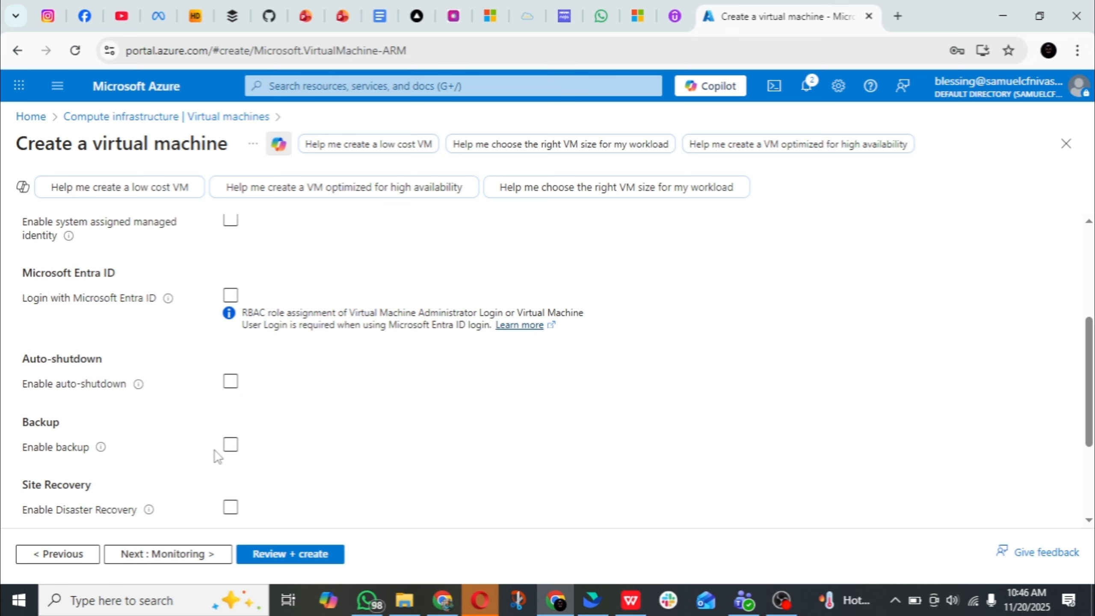
Disable boot diagnostics in the virtual machine's monitoring settings
{"action": "left_click", "coordinate": [189, 553]}
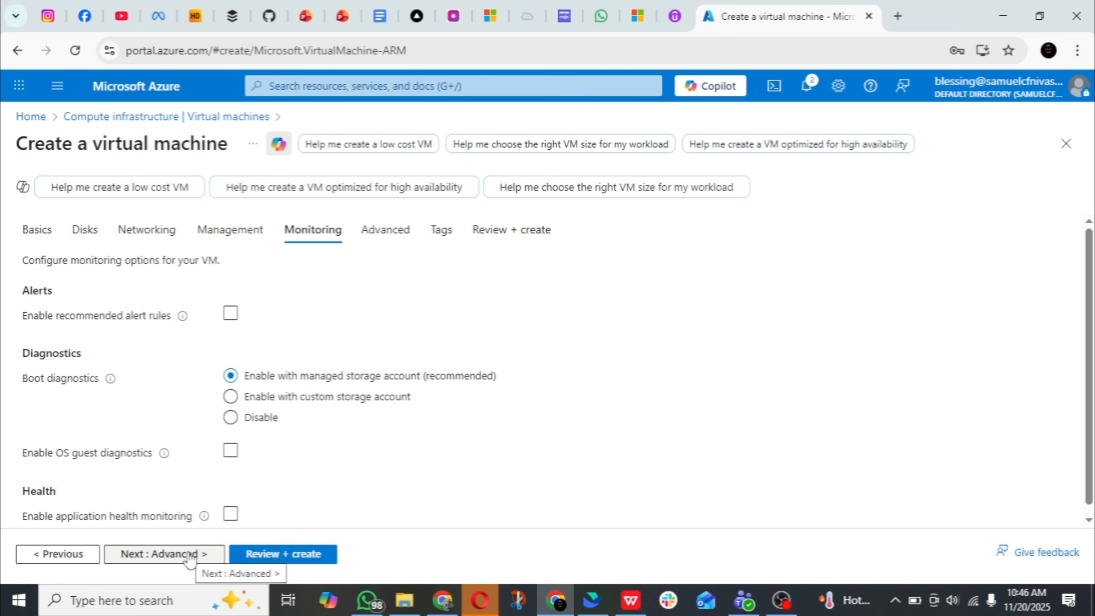
{"action": "left_click", "coordinate": [231, 419]}
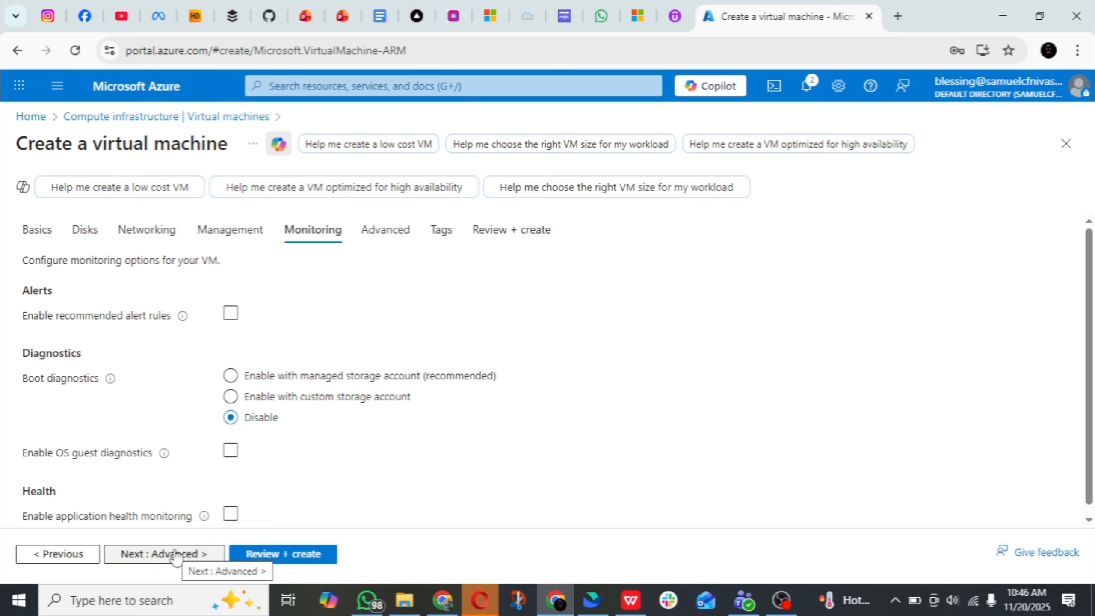
{"action": "scroll", "coordinate": [189, 463], "scroll_direction": "down", "scroll_amount": 1}
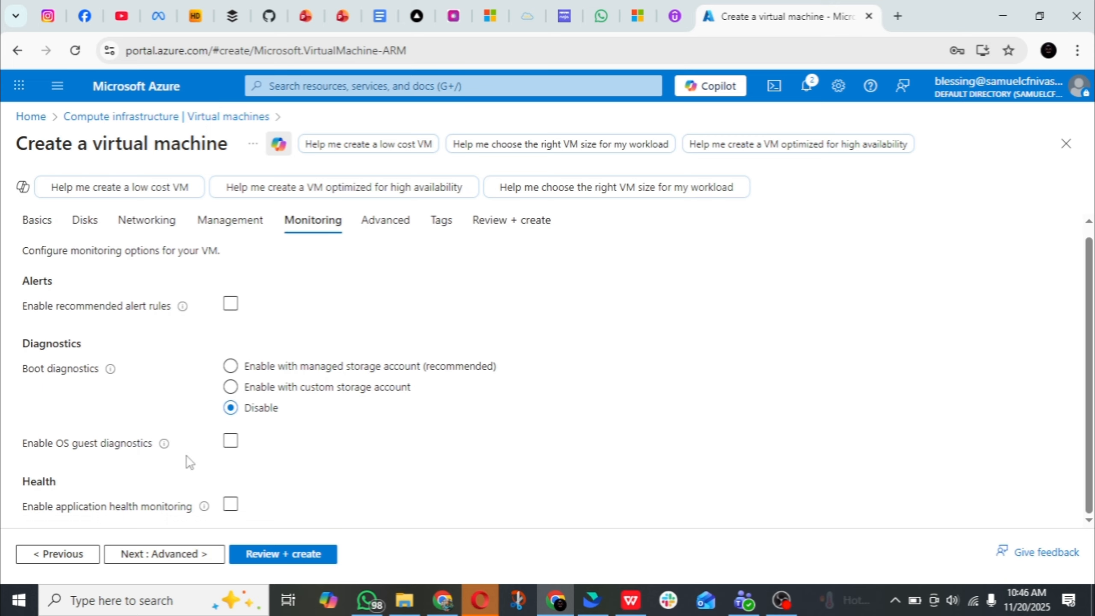
Leave the advanced settings and tags at their defaults, then validate the configuration and create Bas-VM
{"action": "left_click", "coordinate": [177, 557]}
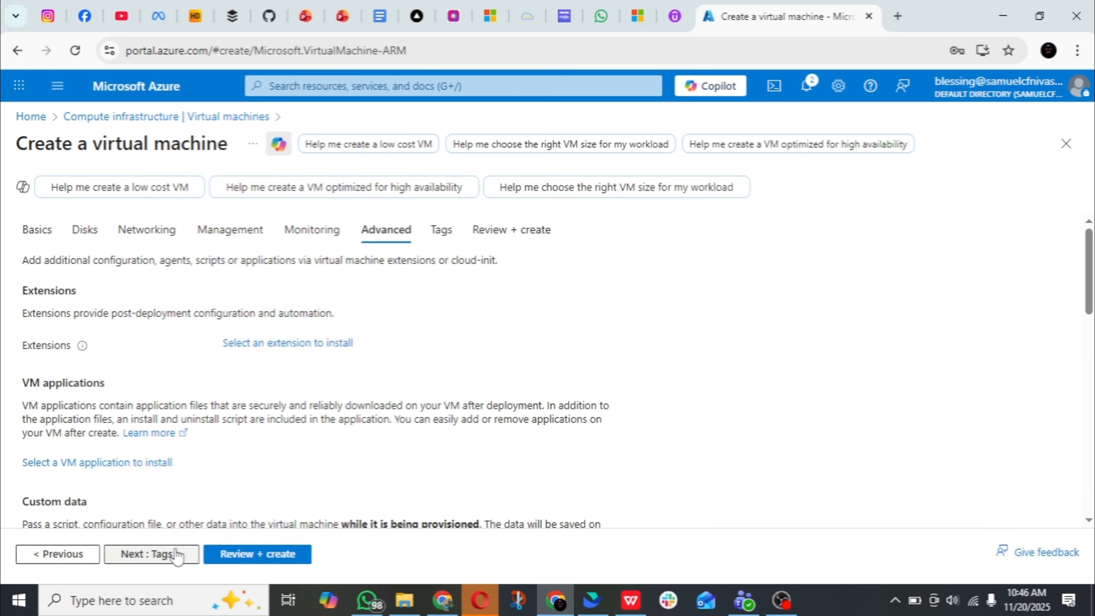
{"action": "left_click", "coordinate": [177, 557]}
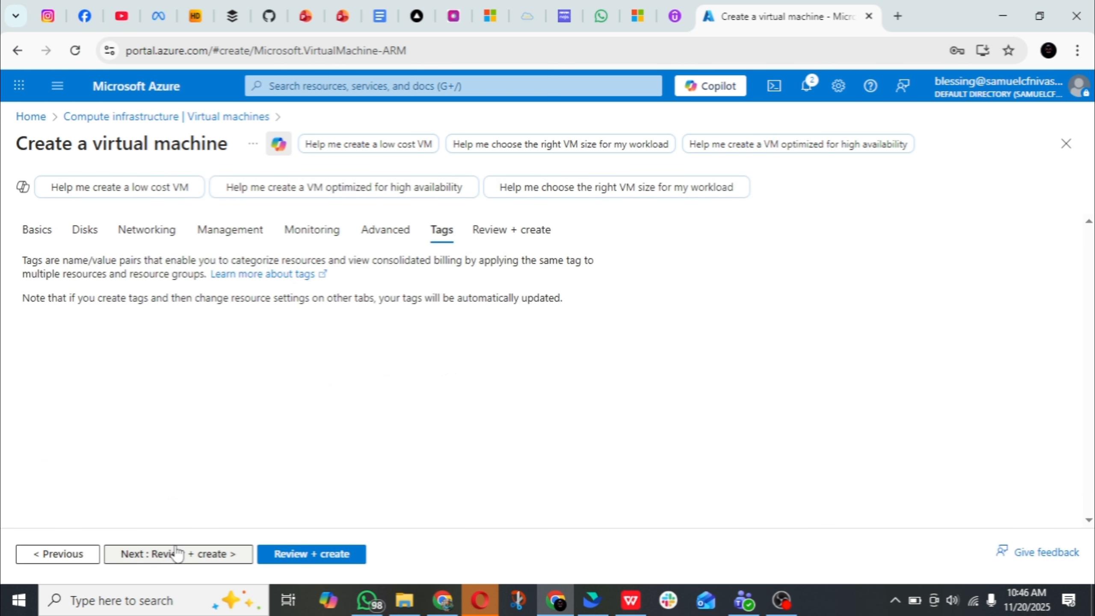
{"action": "left_click", "coordinate": [309, 556]}
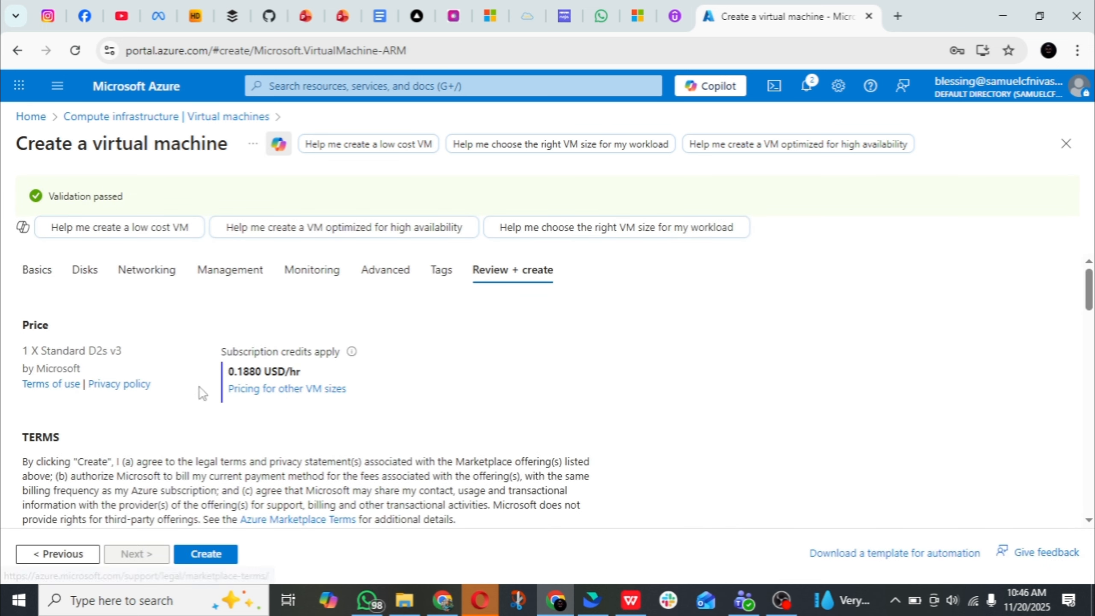
{"action": "left_click", "coordinate": [202, 557]}
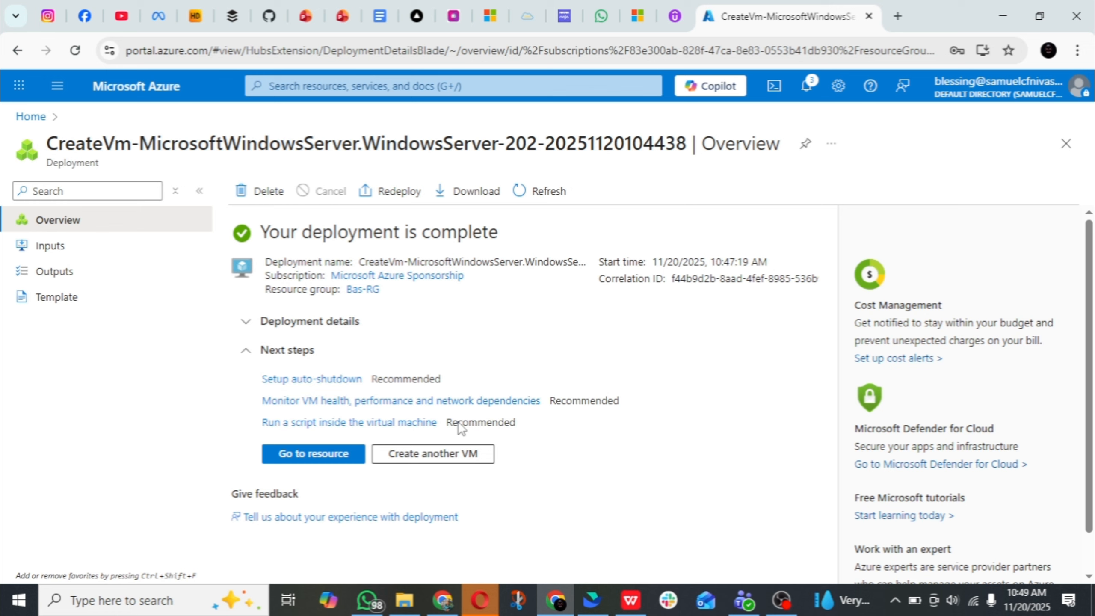
Open the new Bas-VM resource, go to its connection via Bastion, and check the notifications for the Bastion host's creation
{"action": "left_click", "coordinate": [303, 460]}
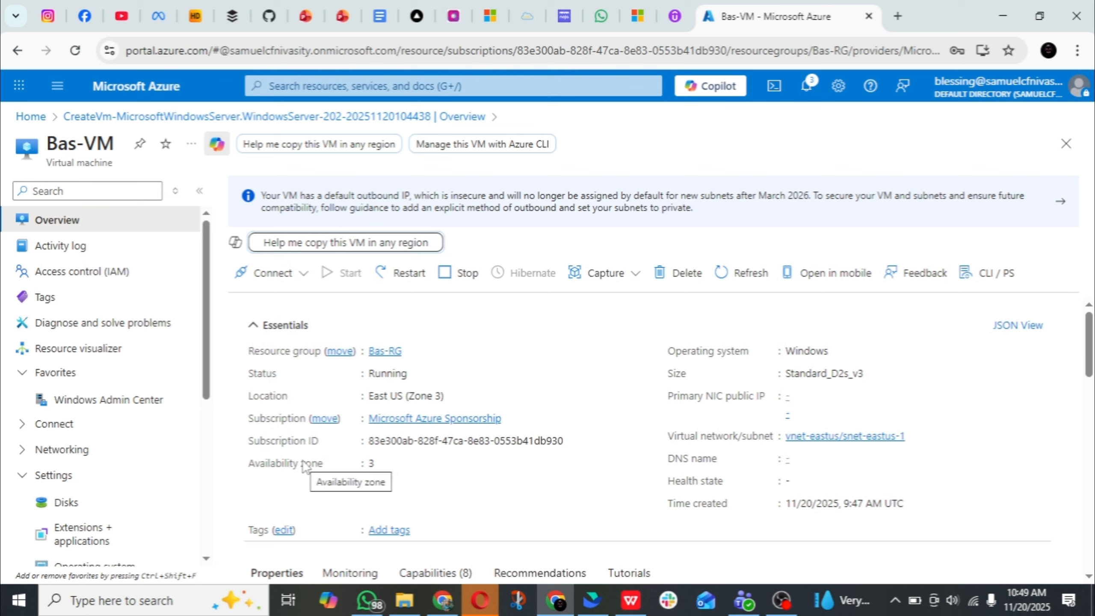
{"action": "left_click", "coordinate": [25, 429]}
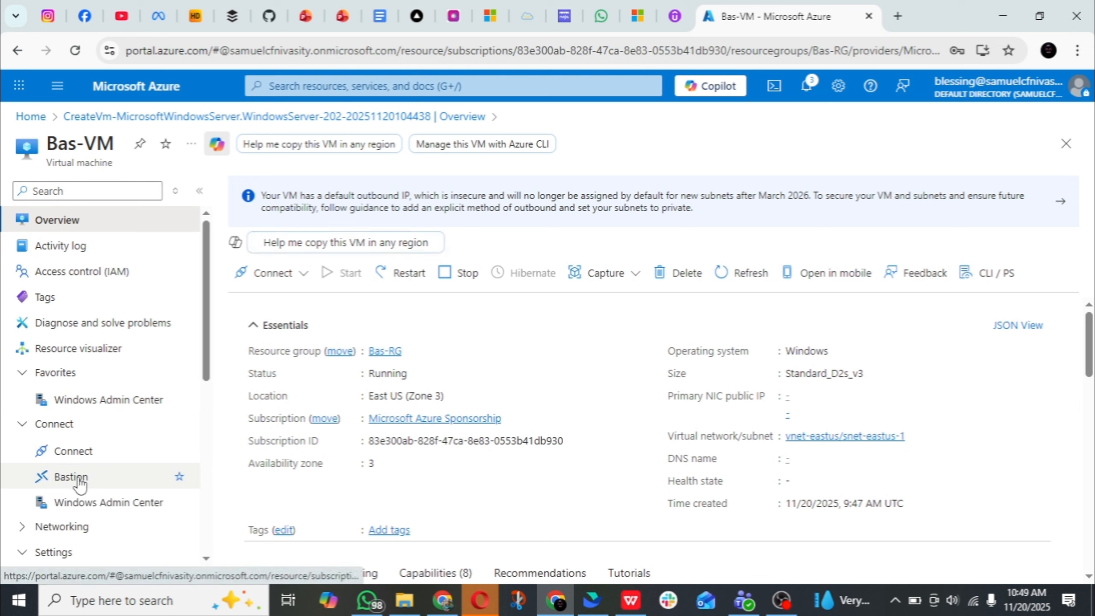
{"action": "left_click", "coordinate": [298, 285]}
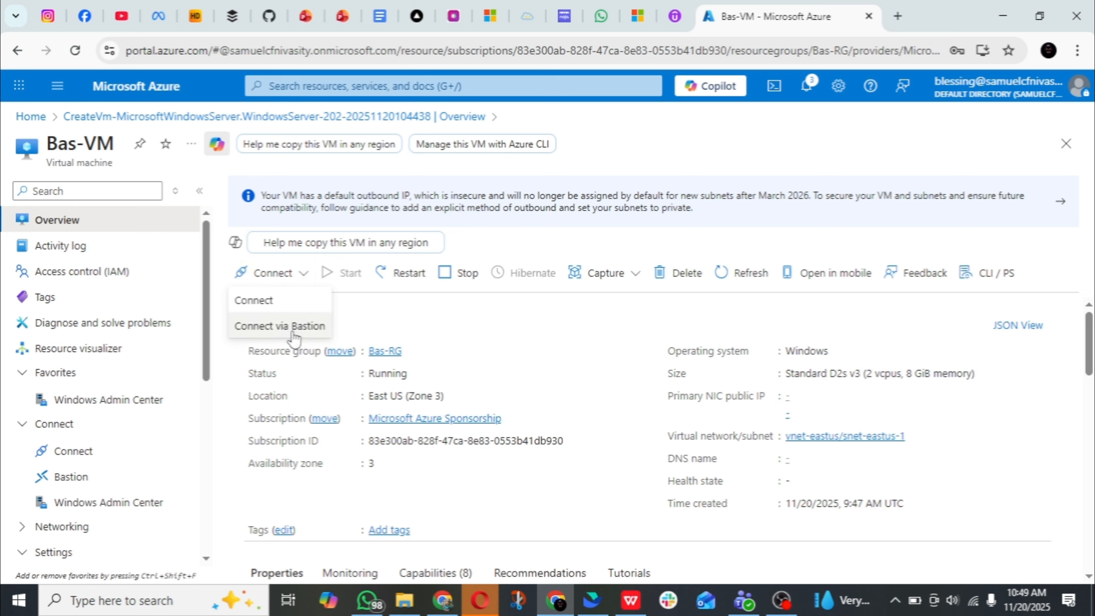
{"action": "left_click", "coordinate": [273, 326]}
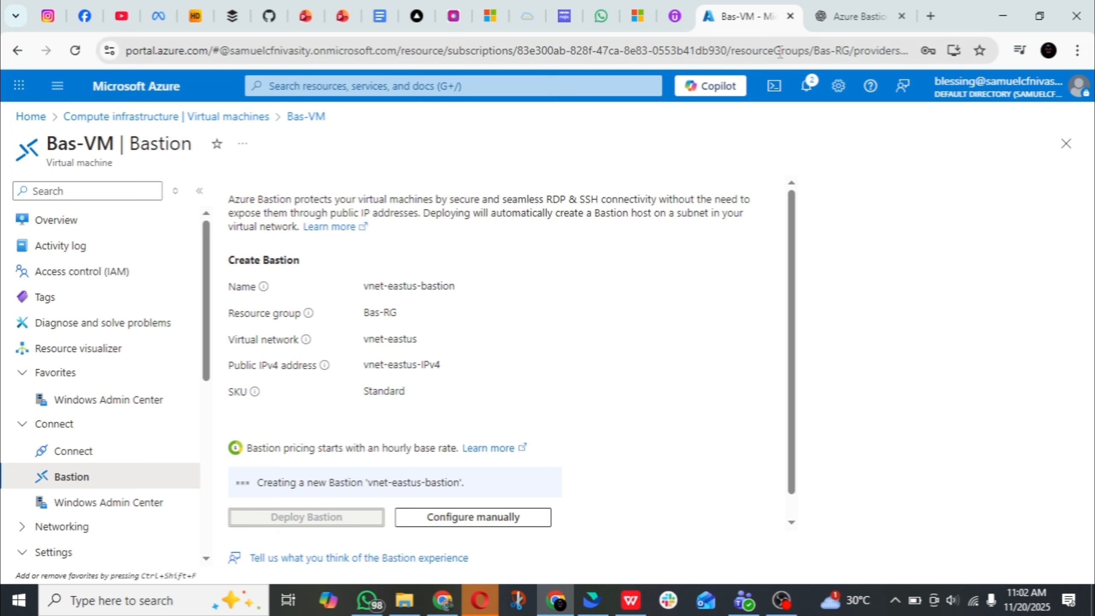
{"action": "left_click", "coordinate": [803, 87]}
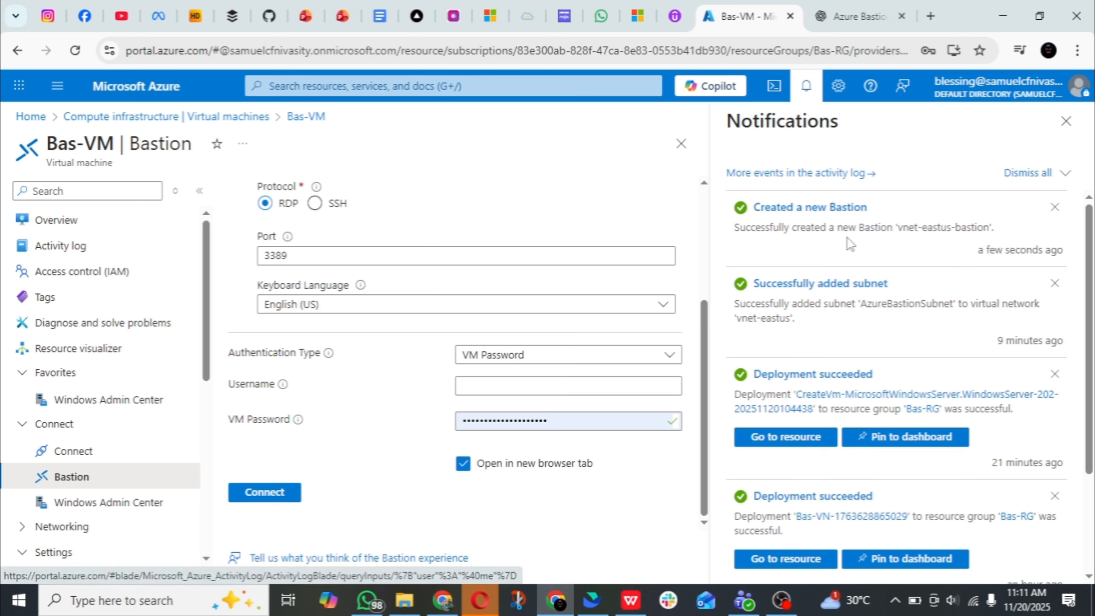
{"action": "left_click", "coordinate": [1066, 122]}
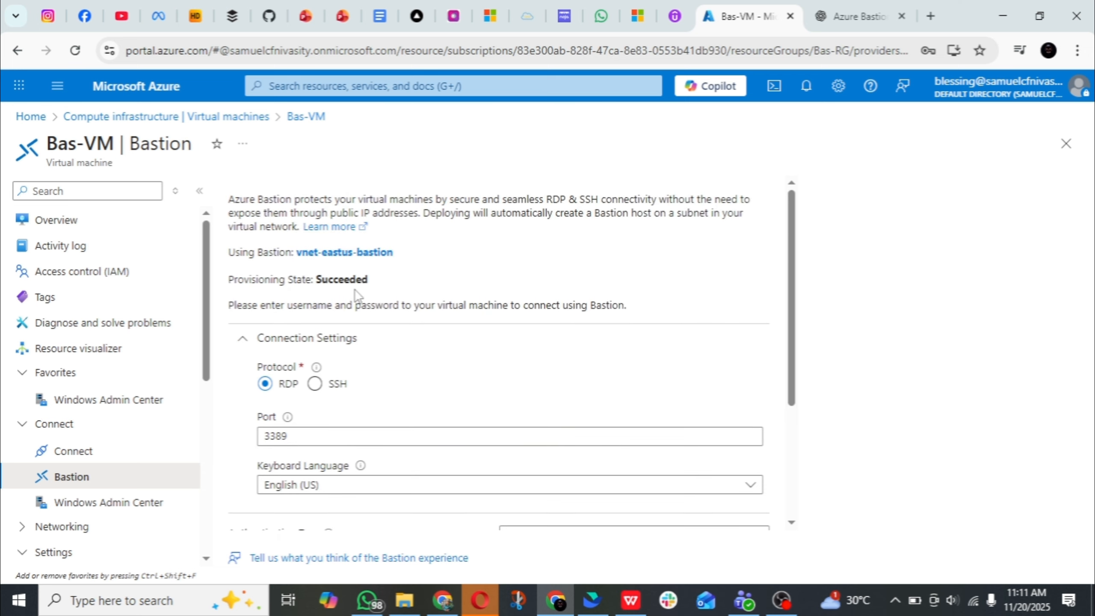
Set the Bastion connection protocol for Bas-VM to SSH and review the port and authentication settings
{"action": "scroll", "coordinate": [354, 294], "scroll_direction": "down", "scroll_amount": 2}
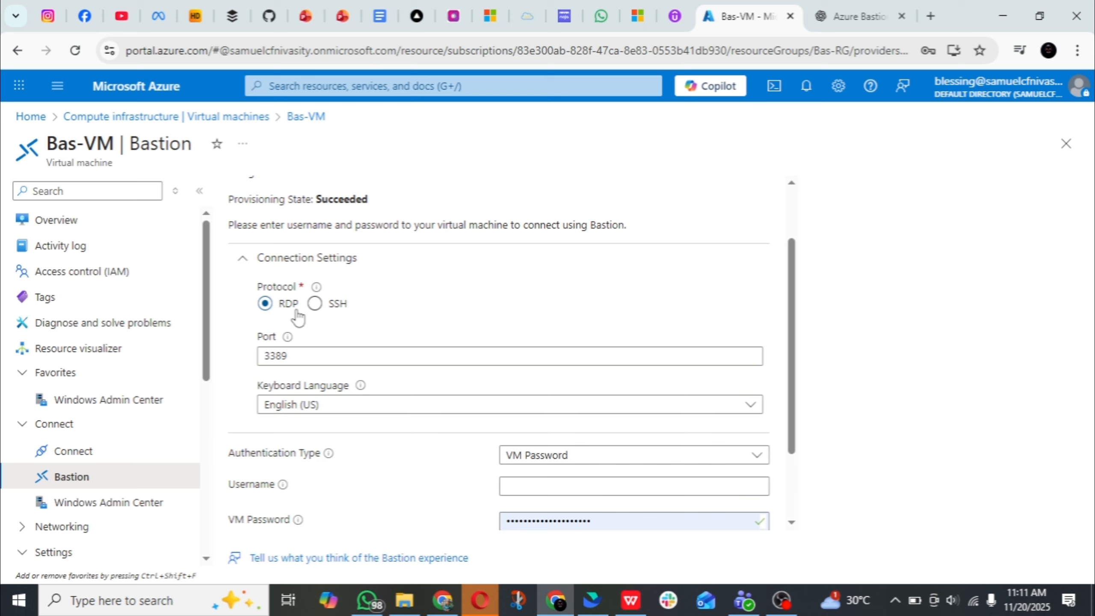
{"action": "left_click", "coordinate": [314, 304]}
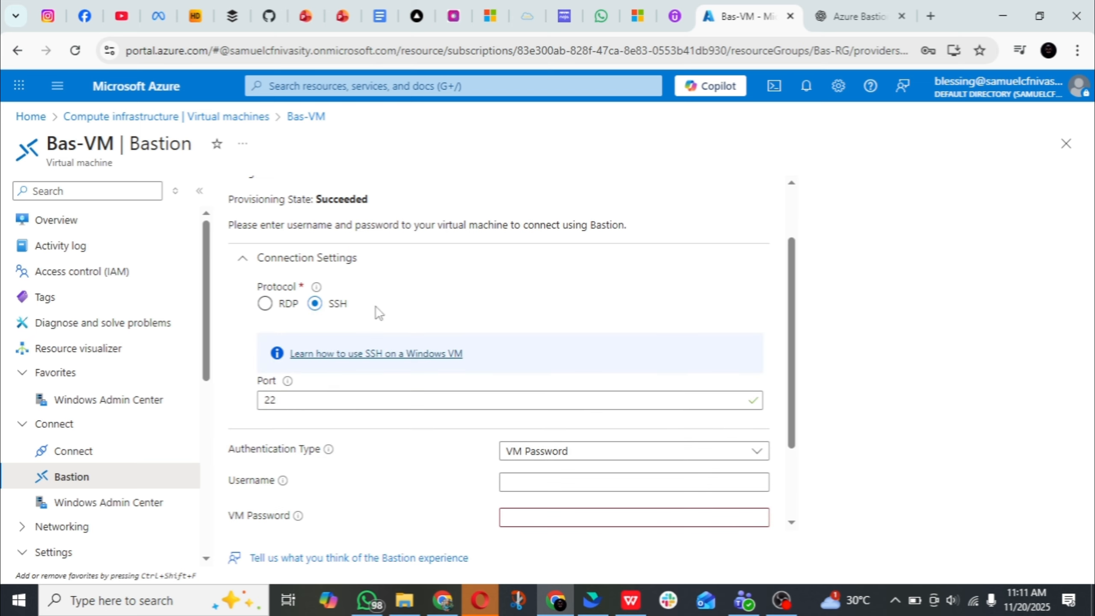
{"action": "scroll", "coordinate": [378, 312], "scroll_direction": "down", "scroll_amount": 3}
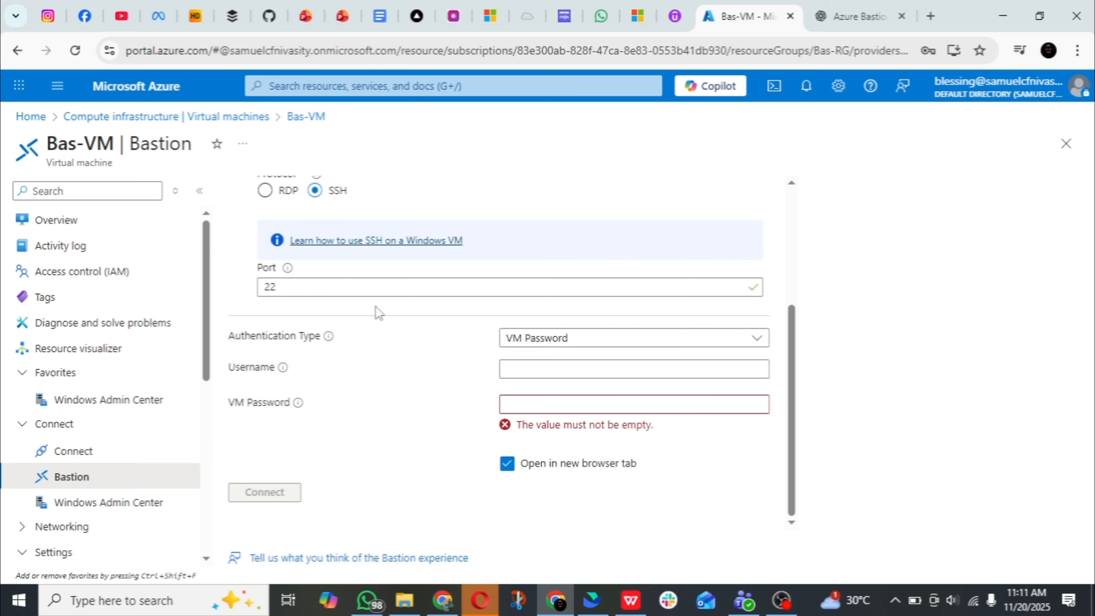
{"action": "scroll", "coordinate": [334, 233], "scroll_direction": "up", "scroll_amount": 2}
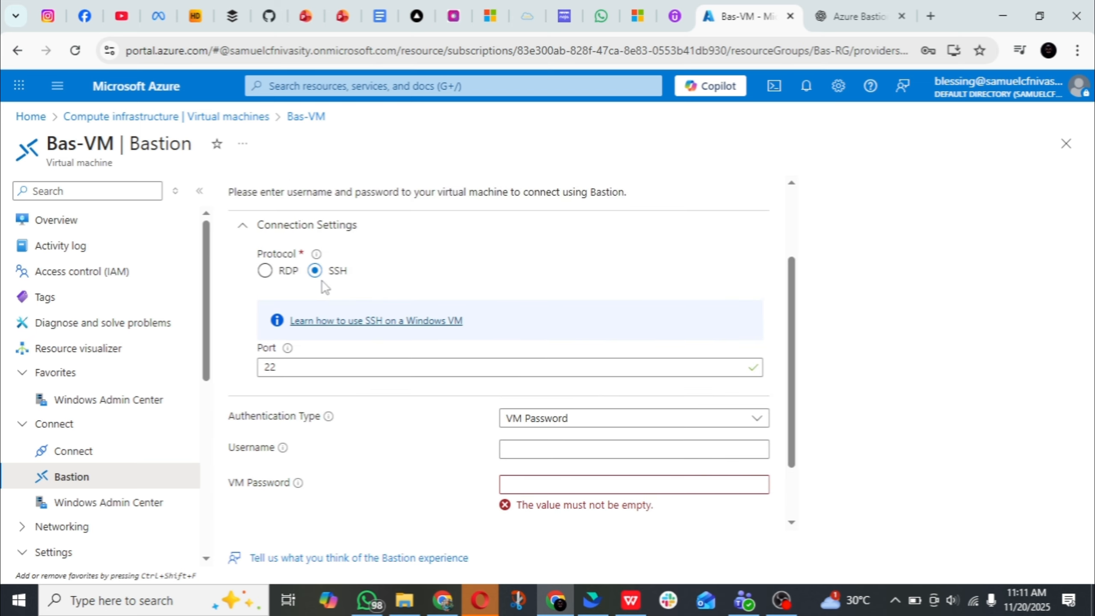
{"action": "scroll", "coordinate": [403, 287], "scroll_direction": "down", "scroll_amount": 2}
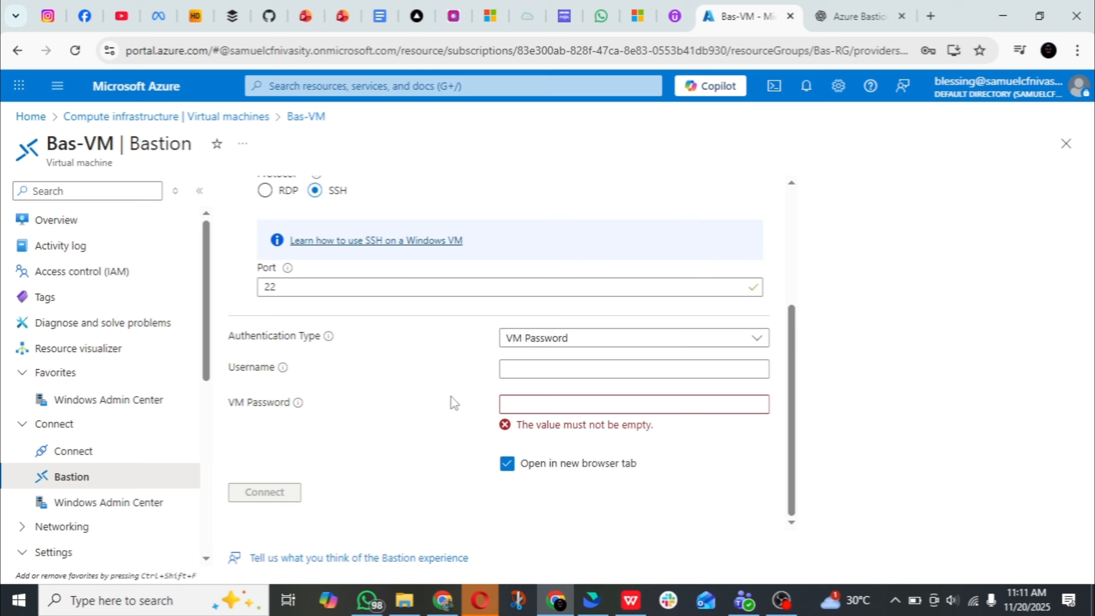
Connect to Bas-VM through Bastion with the username azadmin and the saved VM password, allowing the session access to the clipboard
{"action": "left_click", "coordinate": [595, 367]}
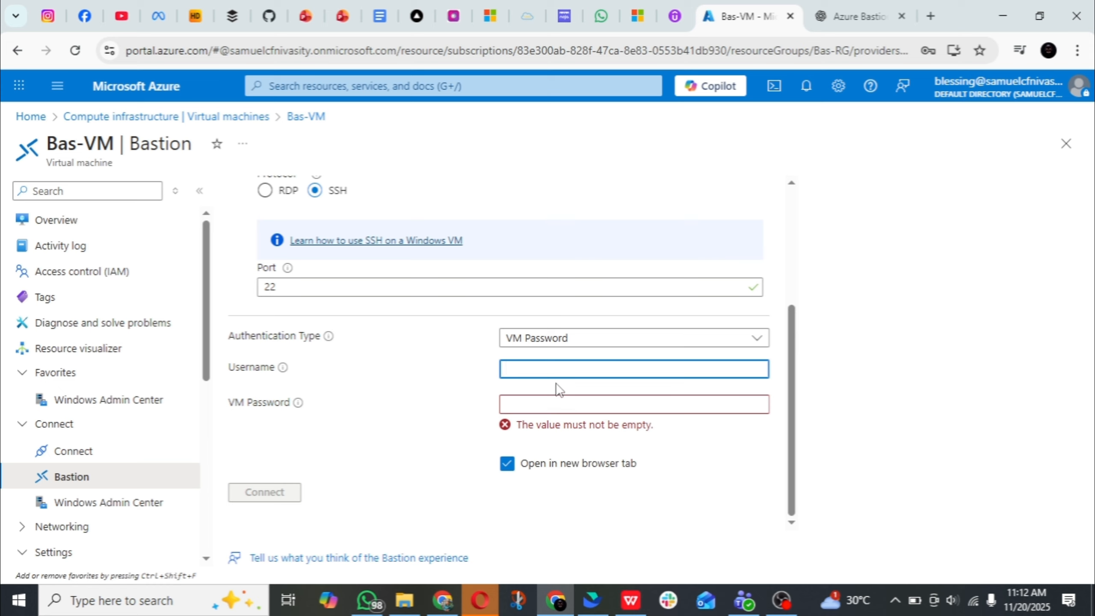
{"action": "type", "text": "azadmin"}
{"action": "left_click", "coordinate": [573, 405]}
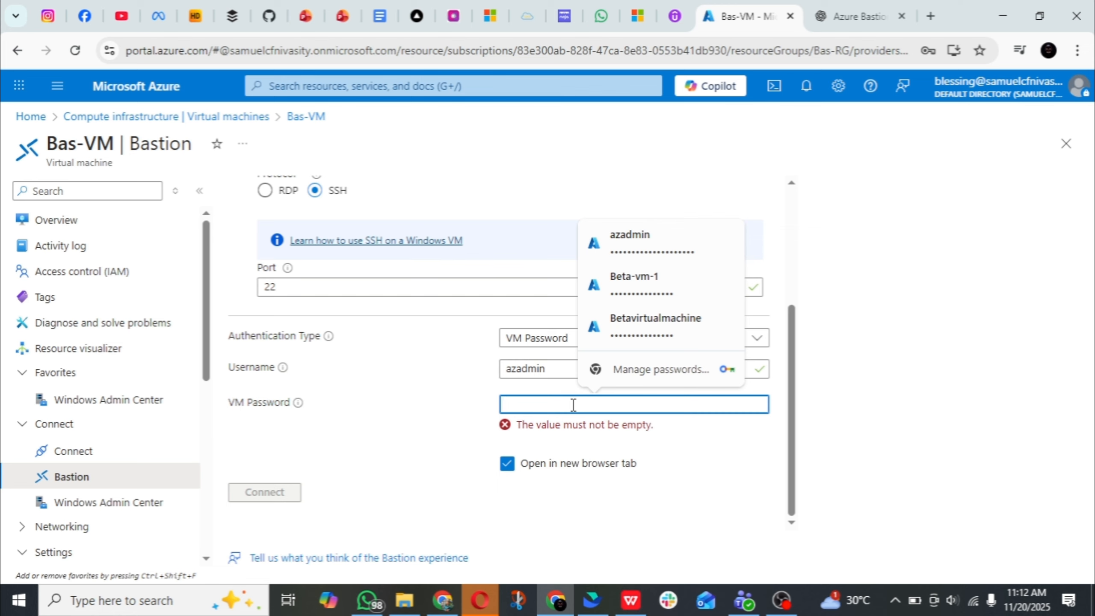
{"action": "left_click", "coordinate": [673, 257]}
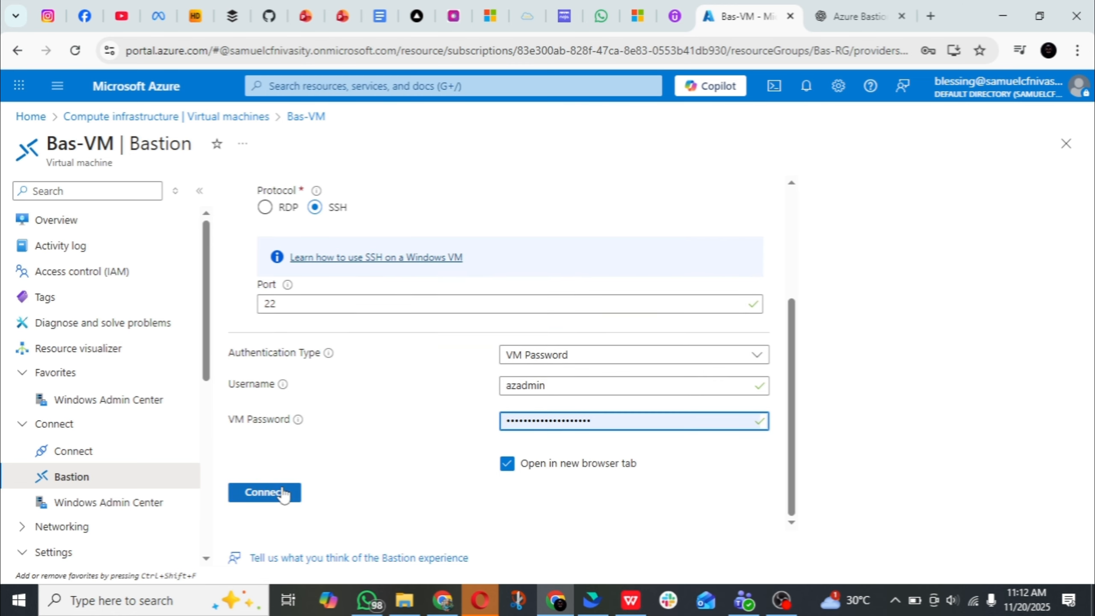
{"action": "left_click", "coordinate": [280, 494]}
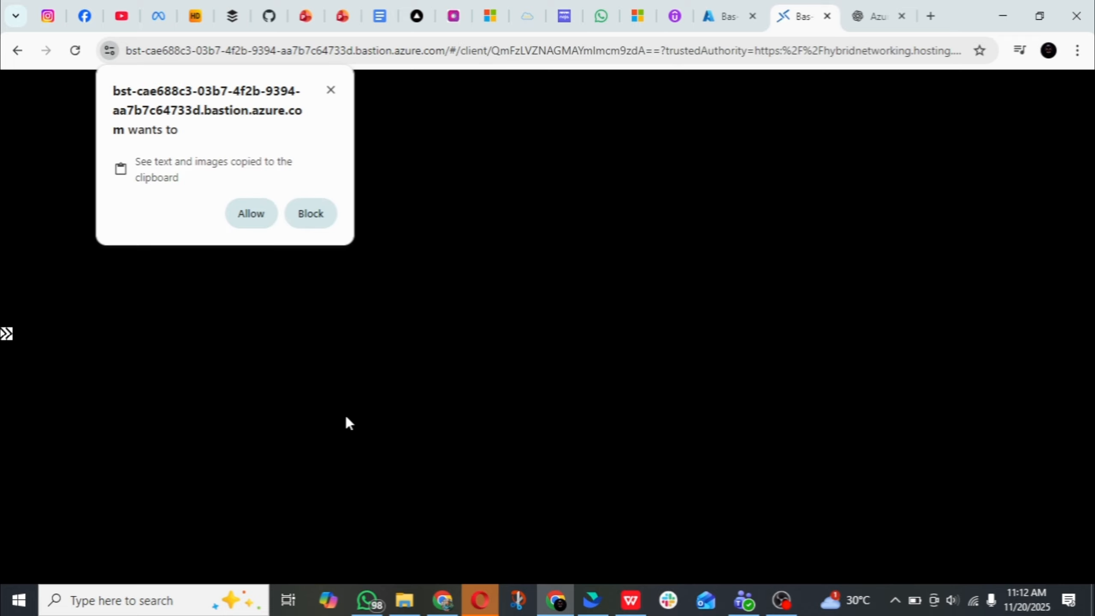
{"action": "left_click", "coordinate": [241, 215]}
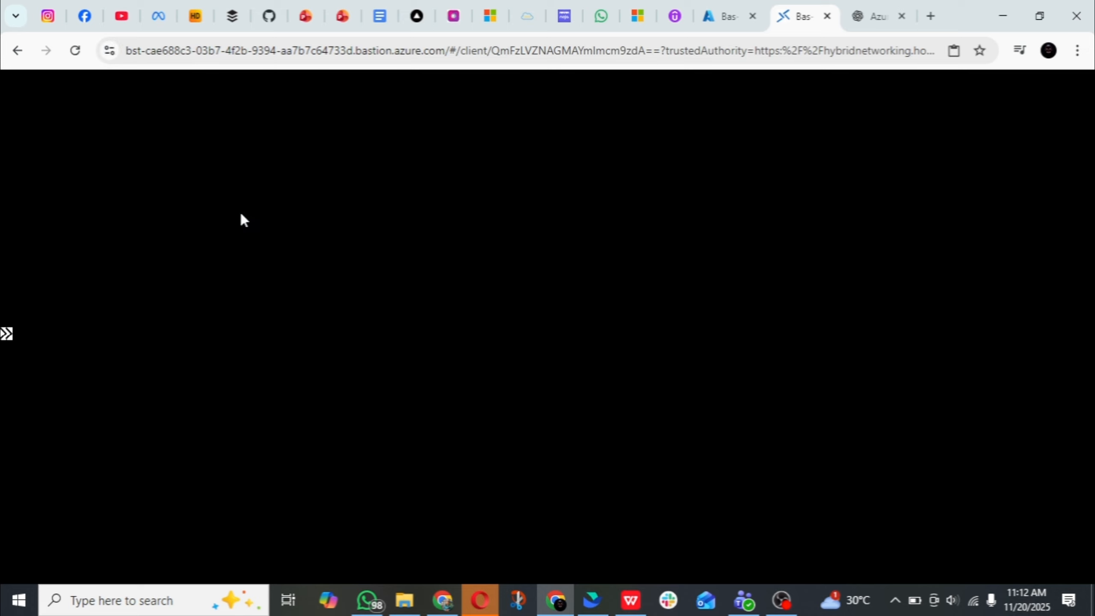